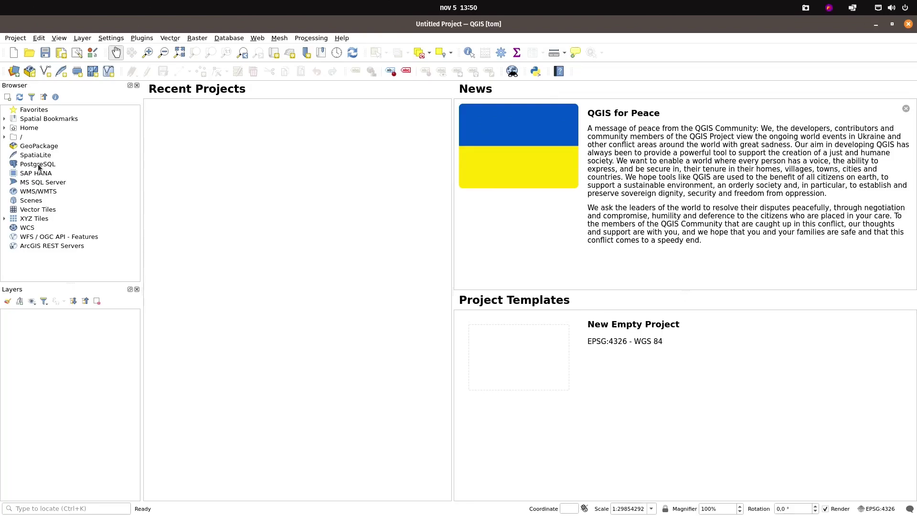
Create a PostgreSQL connection named 'GIS Server' with host 192.168.0.9 and database geodb
{"action": "right_click", "coordinate": [39, 167]}
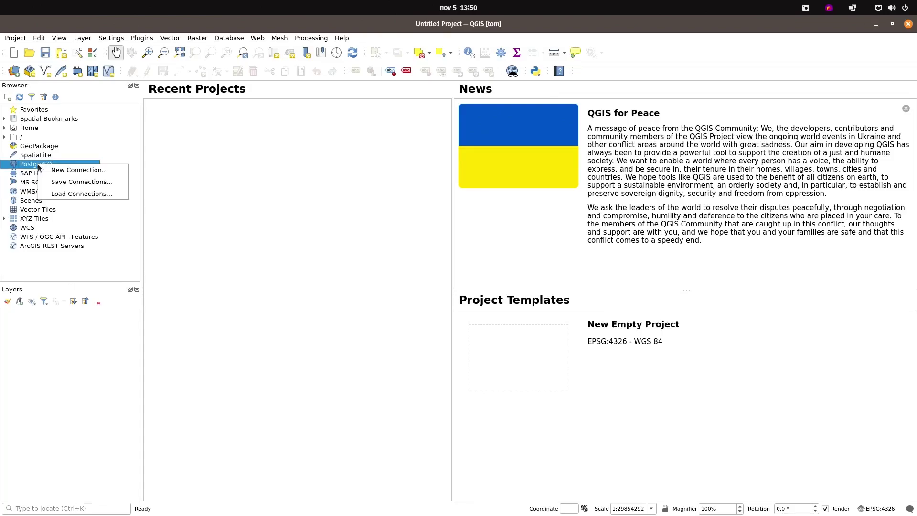
{"action": "left_click", "coordinate": [67, 170]}
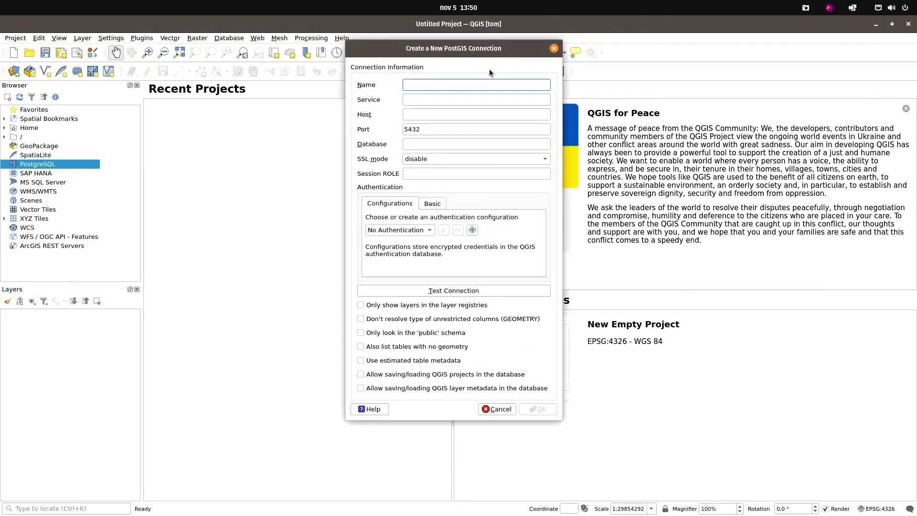
{"action": "type", "text": "GIS Server"}
{"action": "key", "text": "Tab"}
{"action": "key", "text": "Tab"}
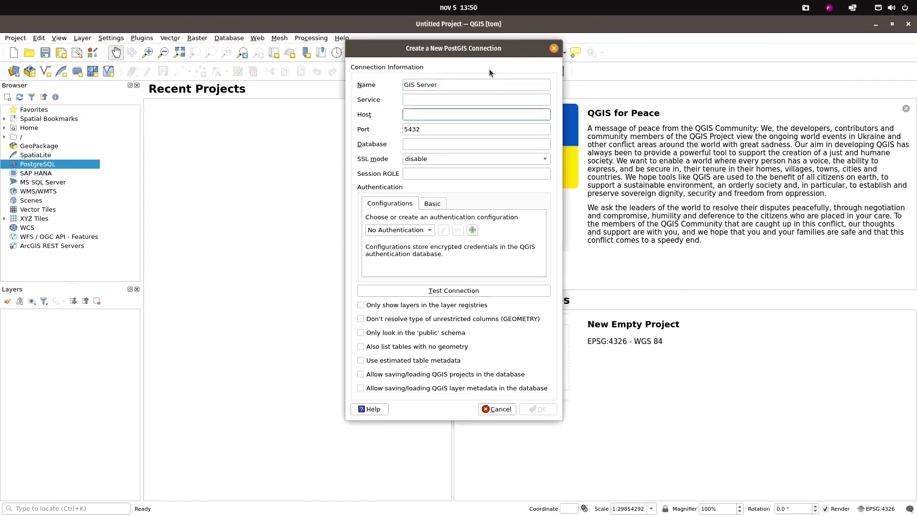
{"action": "type", "text": "192.168.0.9"}
{"action": "key", "text": "Tab"}
{"action": "key", "text": "Tab"}
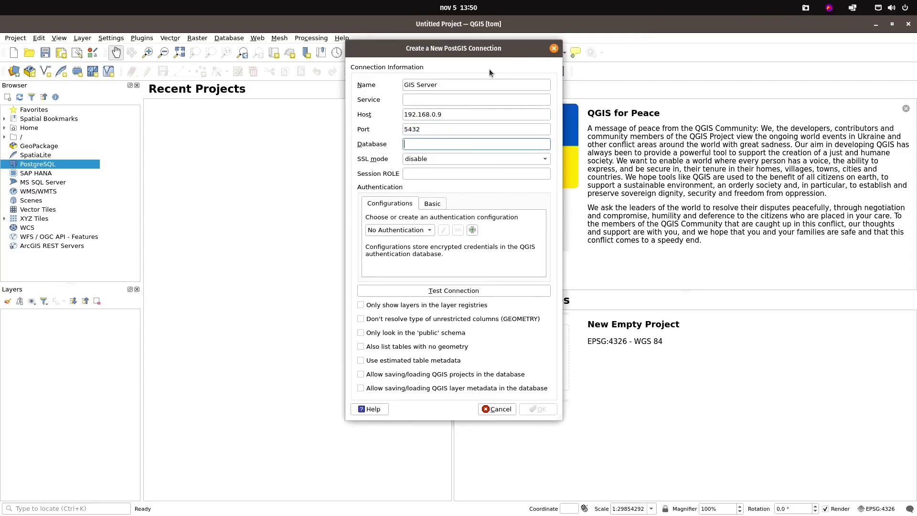
{"action": "type", "text": "geodb"}
{"action": "left_click_drag", "start_coordinate": [455, 53], "coordinate": [473, 78]}
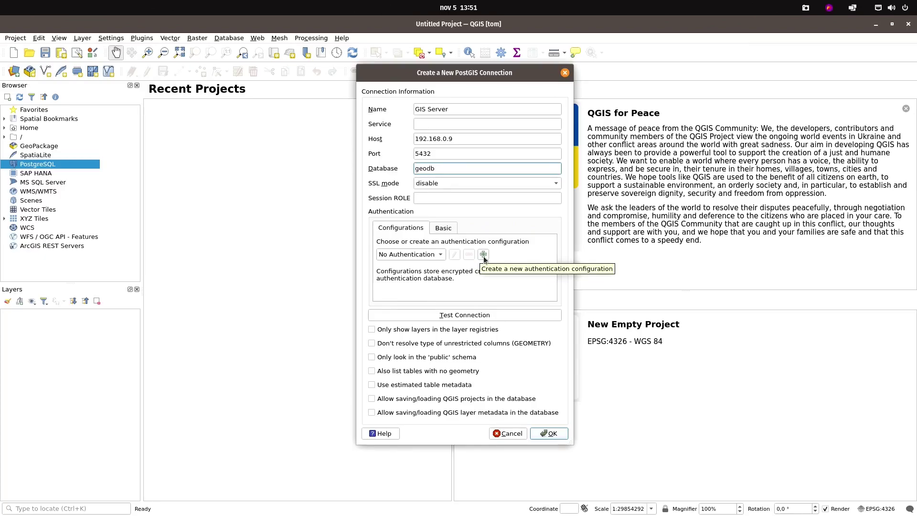
Add a new authentication configuration for the connection and name it 'GIS Server geodb'
{"action": "left_click", "coordinate": [484, 255]}
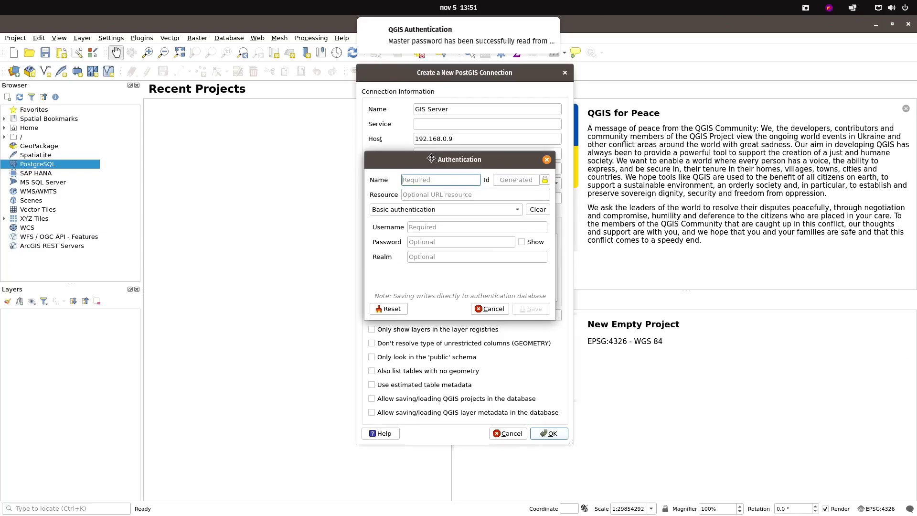
{"action": "mouse_move", "coordinate": [420, 37]}
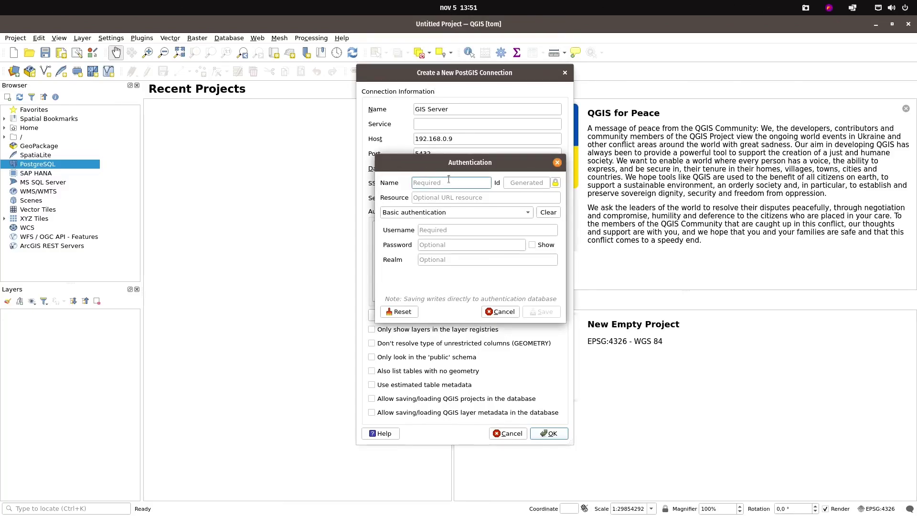
{"action": "left_click_drag", "start_coordinate": [441, 164], "coordinate": [543, 186]}
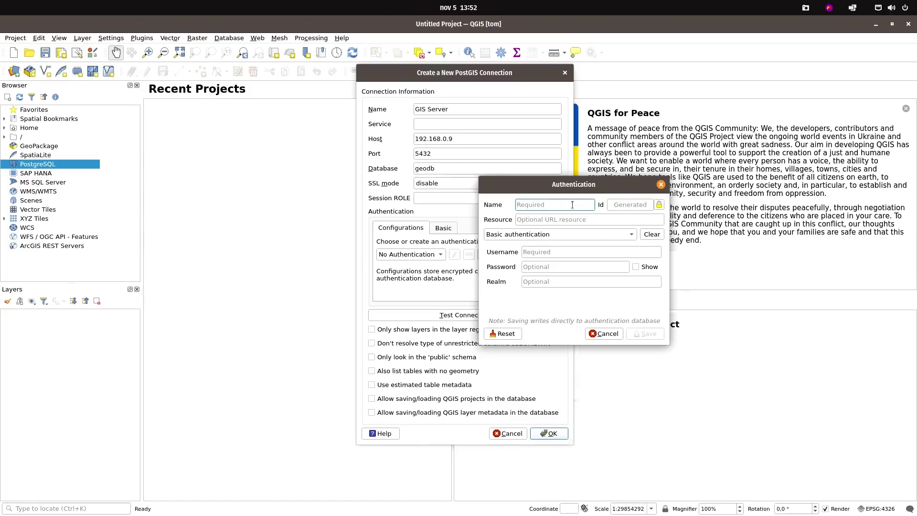
{"action": "type", "text": "GIS Server geodb"}
{"action": "left_click", "coordinate": [627, 206]}
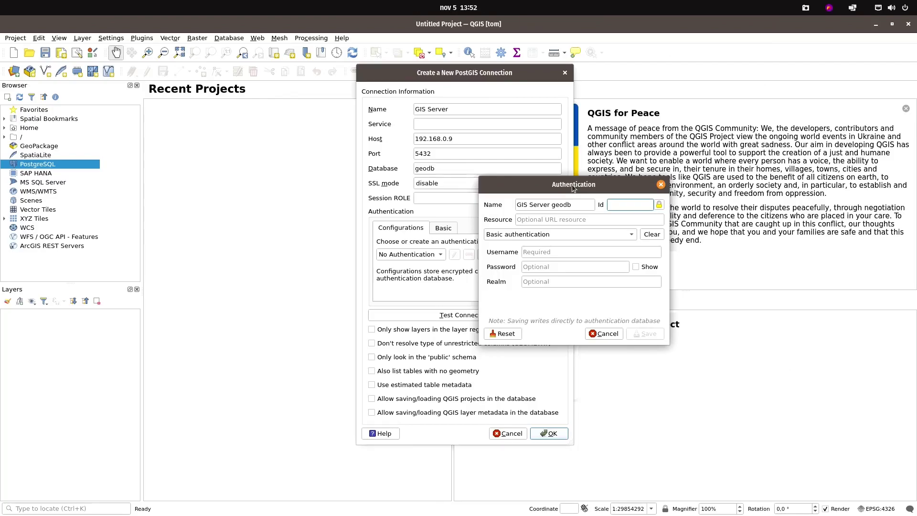
Set the authentication configuration Id to pggeodb and its resource to 192.168.0.9
{"action": "left_click", "coordinate": [632, 205]}
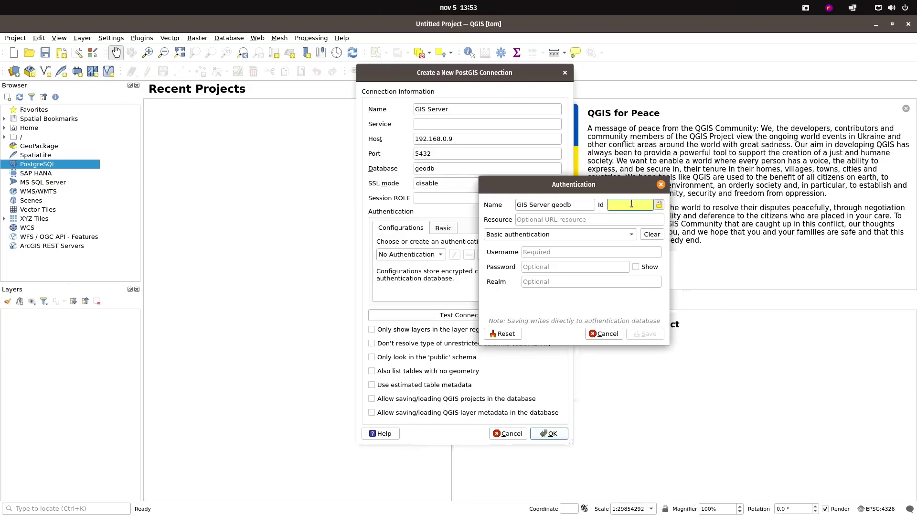
{"action": "type", "text": "pggeodb"}
{"action": "left_click", "coordinate": [548, 219]}
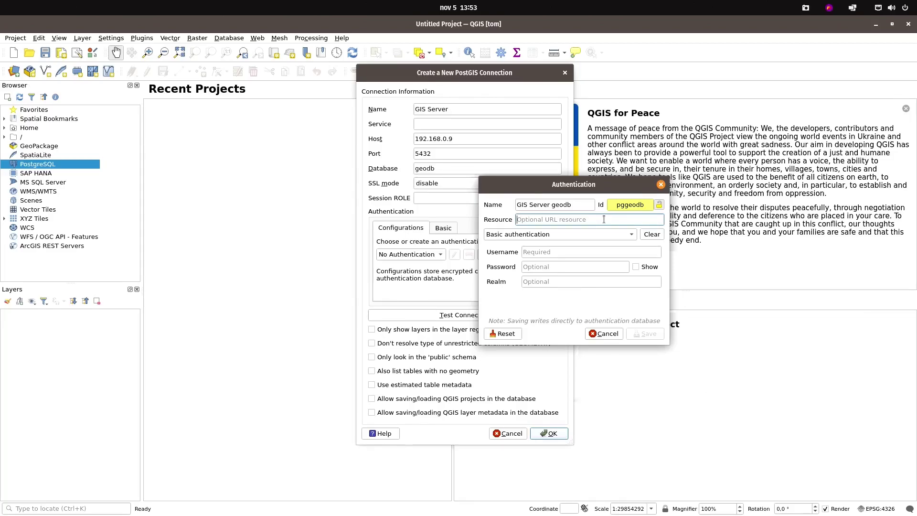
{"action": "type", "text": "192.168.0.9"}
{"action": "left_click", "coordinate": [563, 252]}
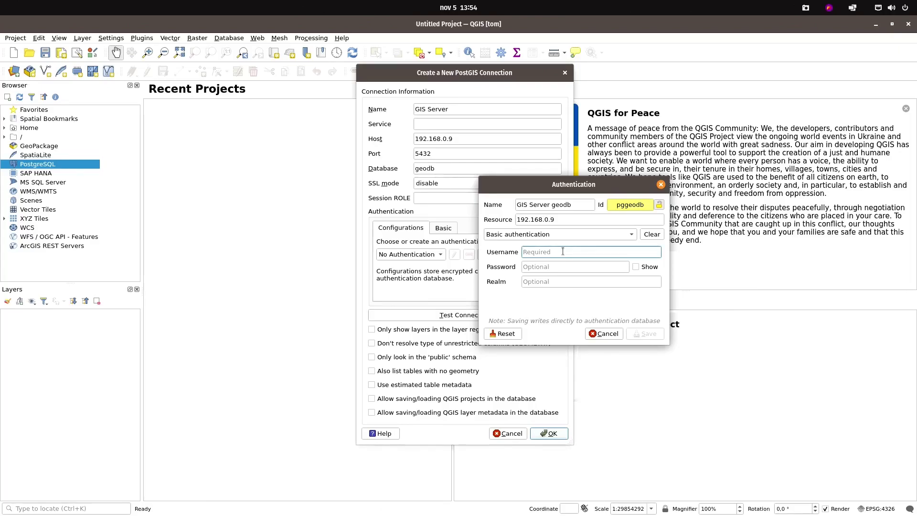
Enter the database username and password in the Authentication dialog
{"action": "type", "text": "gisuser"}
{"action": "key", "text": "Tab"}
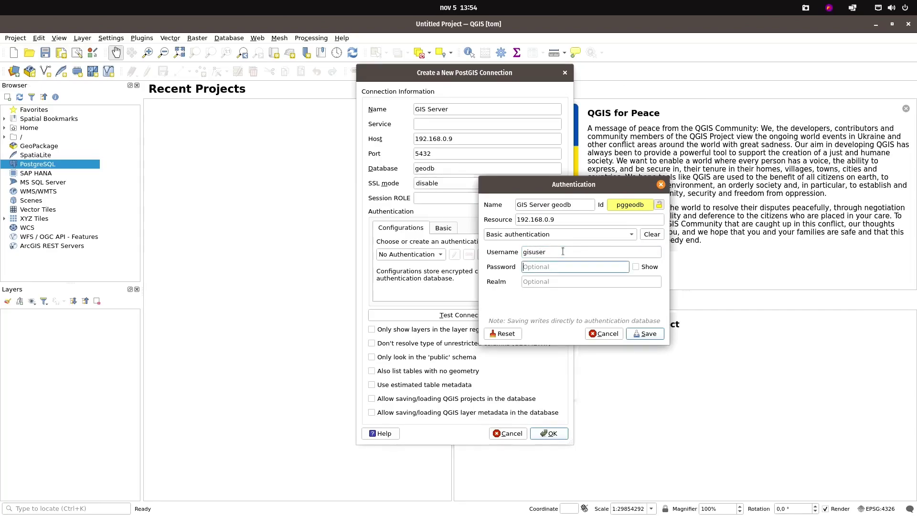
{"action": "type", "text": "gis"}
Save the login, test the connection, enable geometry-less tables and project storage, and confirm
{"action": "left_click", "coordinate": [643, 333]}
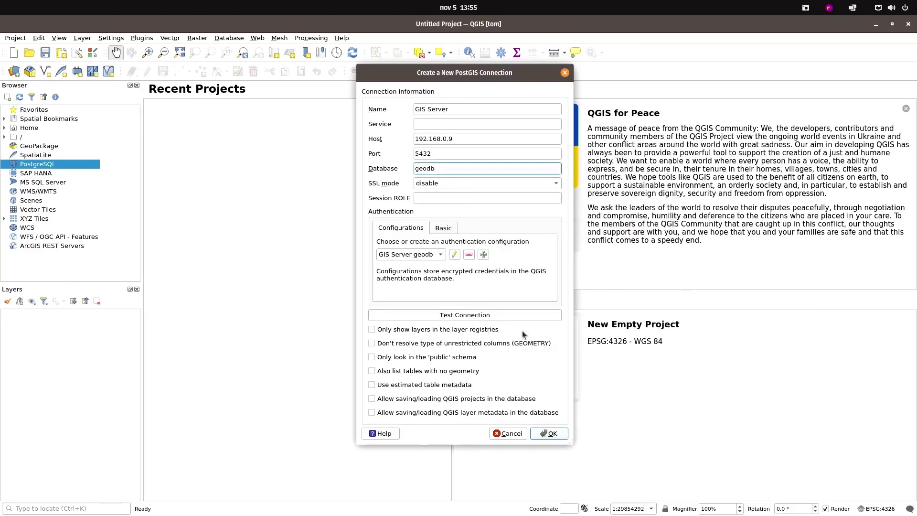
{"action": "left_click", "coordinate": [469, 316]}
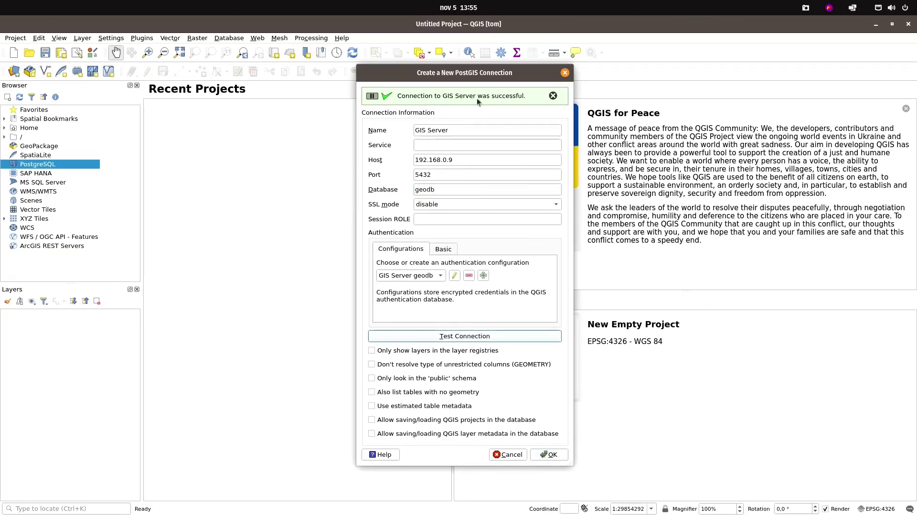
{"action": "left_click", "coordinate": [372, 393]}
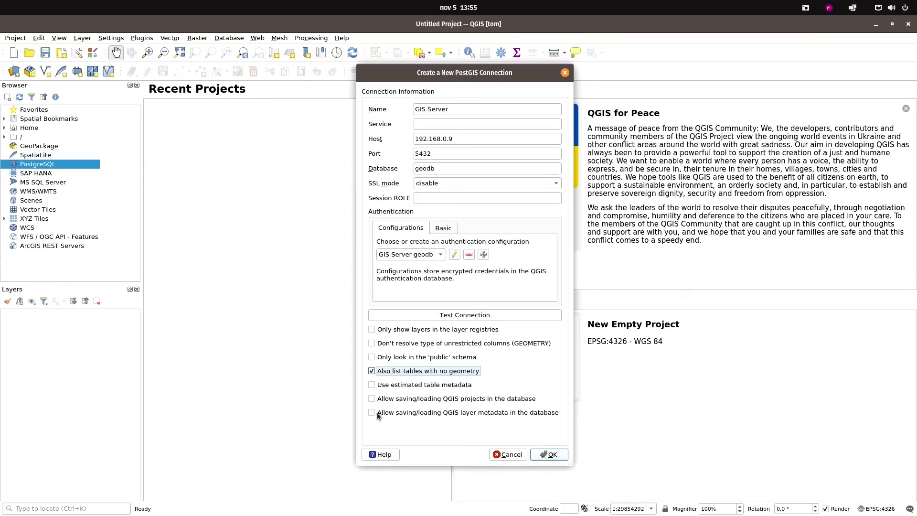
{"action": "left_click", "coordinate": [372, 400]}
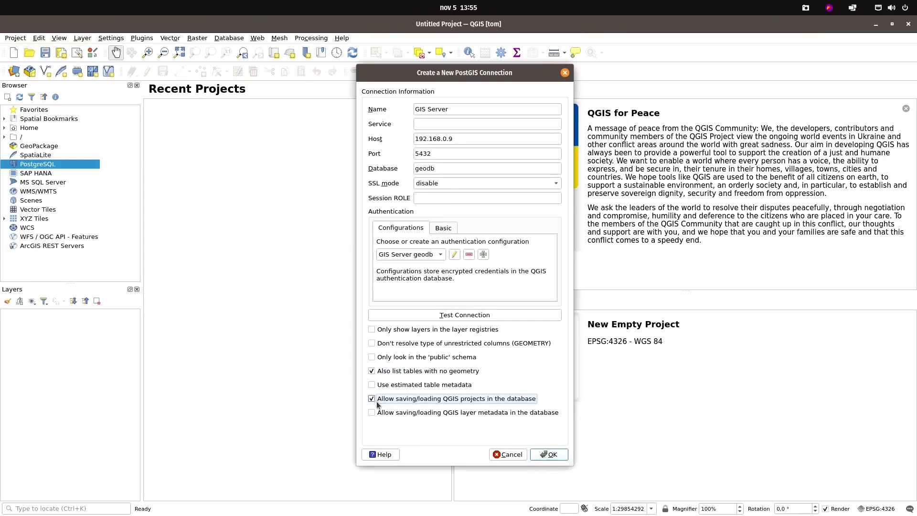
{"action": "left_click", "coordinate": [552, 454]}
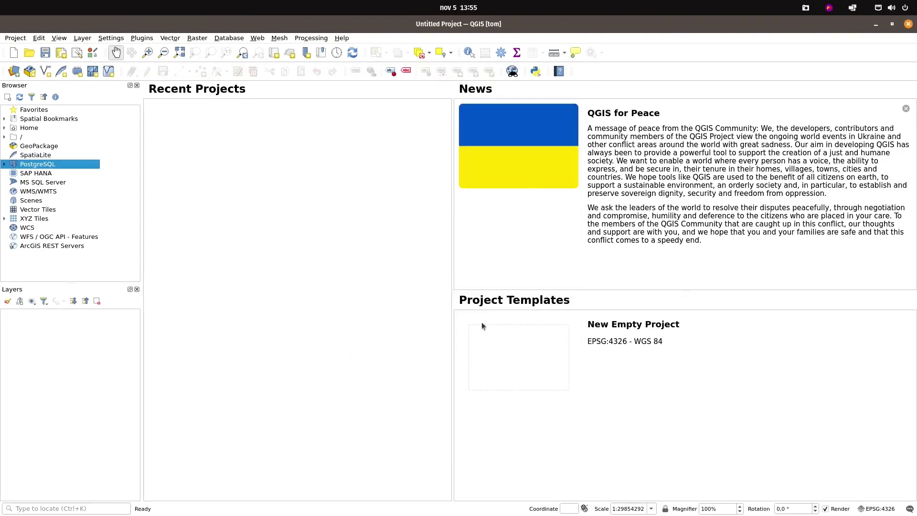
Add OpenStreetMap plus test_polygons and test_points from GIS Server's Project_1 schema to the map
{"action": "left_click", "coordinate": [4, 164]}
{"action": "left_click", "coordinate": [12, 173]}
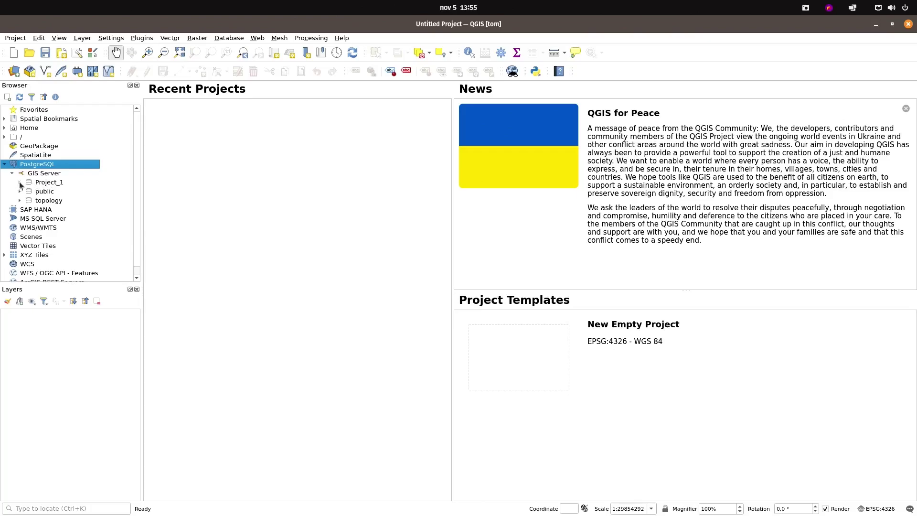
{"action": "left_click", "coordinate": [19, 183]}
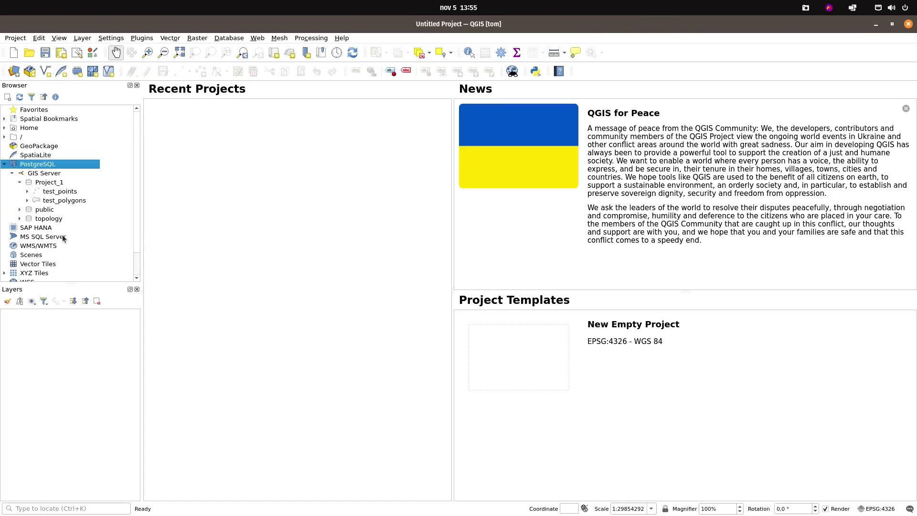
{"action": "scroll", "coordinate": [65, 196], "scroll_direction": "down", "scroll_amount": 1}
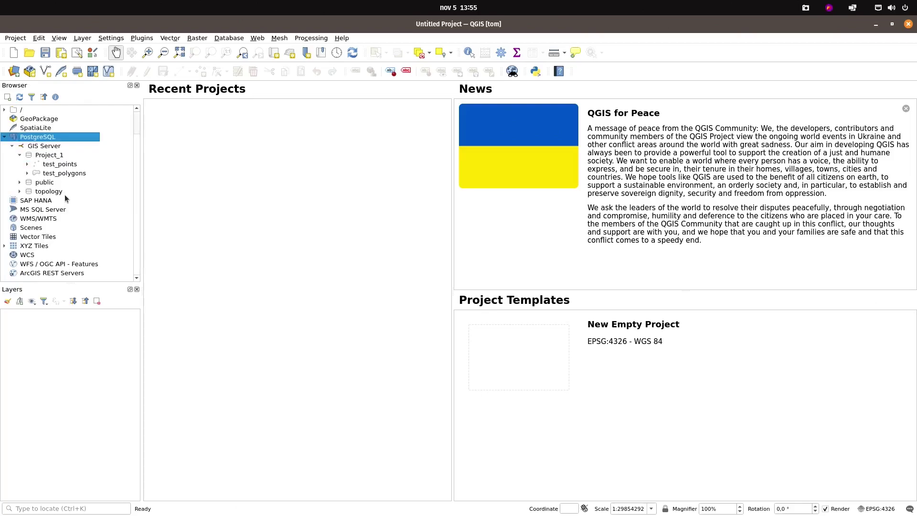
{"action": "left_click", "coordinate": [4, 246]}
{"action": "left_click_drag", "start_coordinate": [41, 264], "coordinate": [295, 283]}
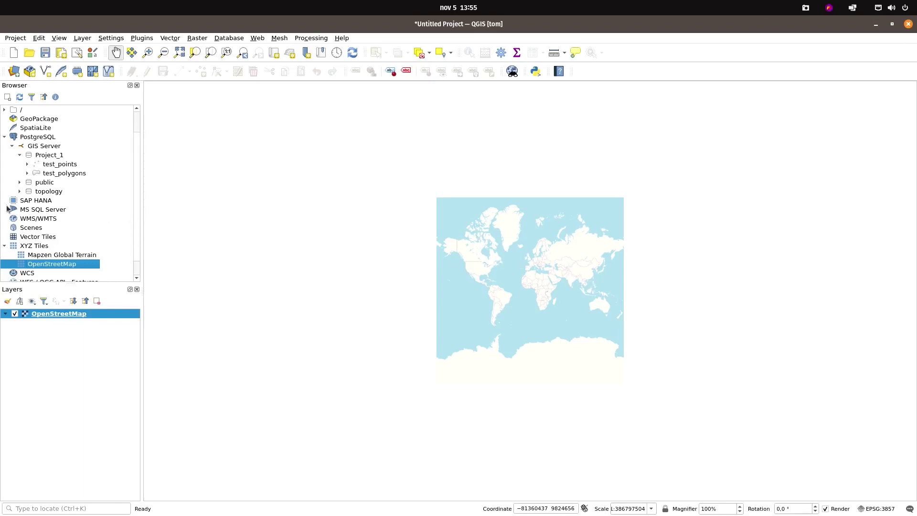
{"action": "left_click_drag", "start_coordinate": [54, 173], "coordinate": [393, 251]}
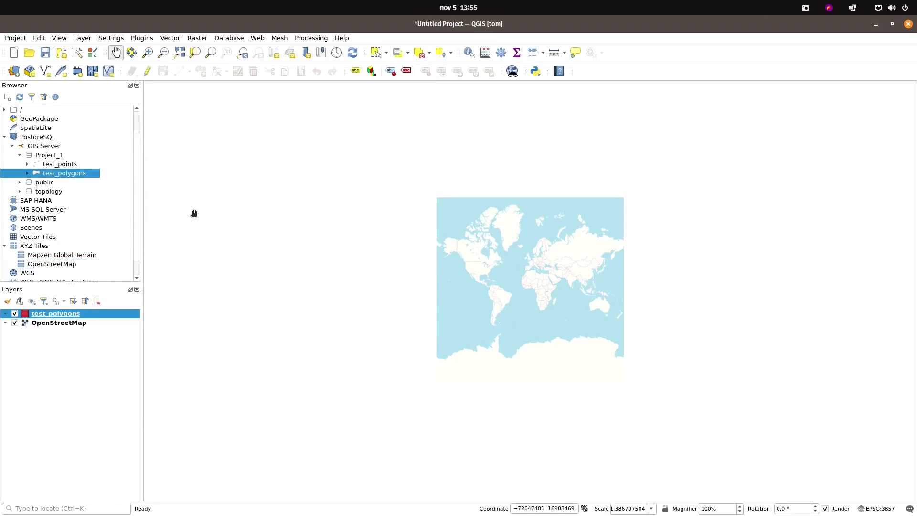
{"action": "left_click_drag", "start_coordinate": [72, 165], "coordinate": [418, 213]}
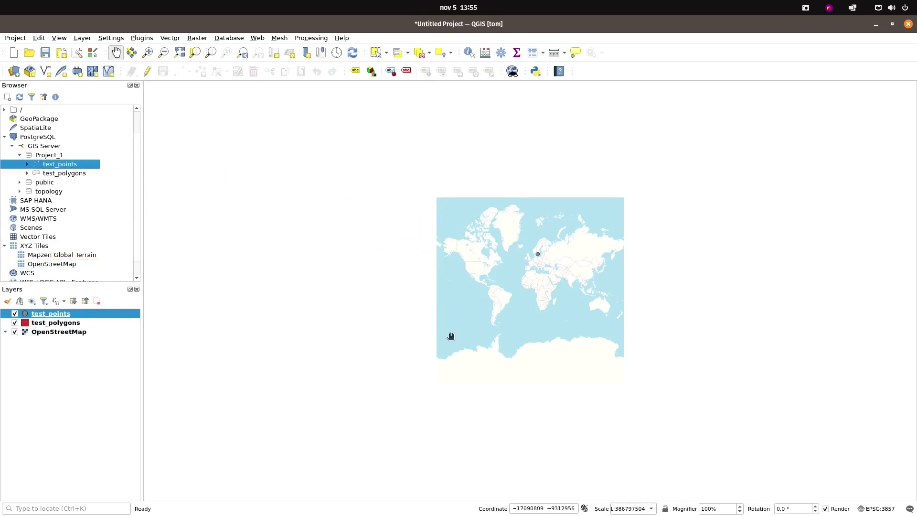
Zoom and pan the map onto the test polygon and point
{"action": "scroll", "coordinate": [538, 256], "scroll_direction": "up", "scroll_amount": 4}
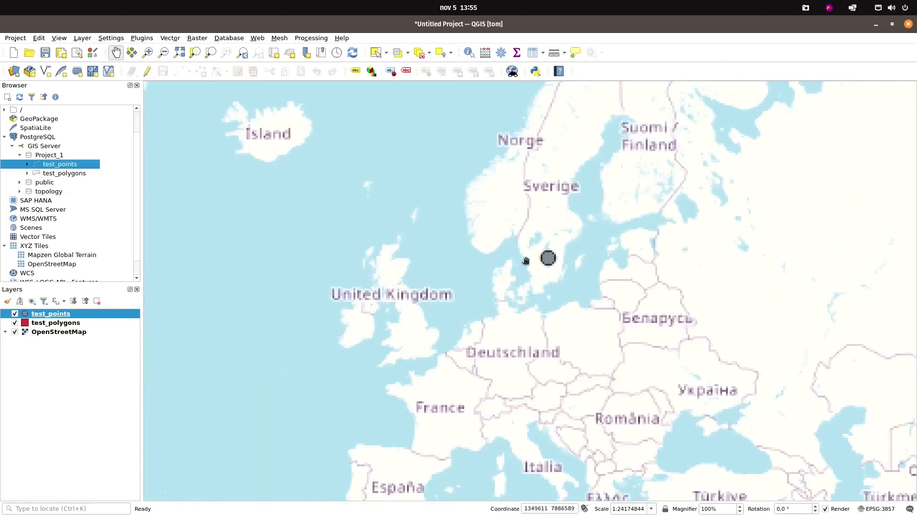
{"action": "scroll", "coordinate": [526, 261], "scroll_direction": "up", "scroll_amount": 9}
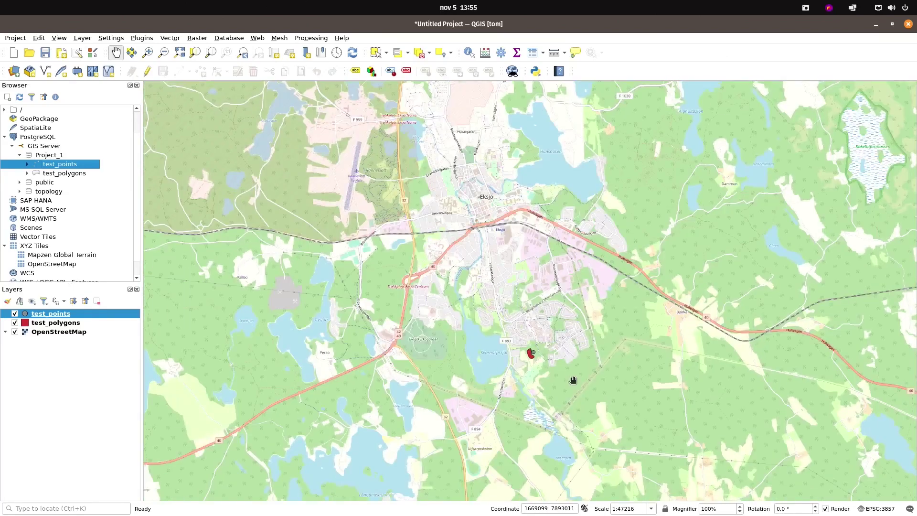
{"action": "scroll", "coordinate": [550, 381], "scroll_direction": "up", "scroll_amount": 2}
{"action": "left_click_drag", "start_coordinate": [481, 324], "coordinate": [469, 384]}
{"action": "scroll", "coordinate": [499, 304], "scroll_direction": "up", "scroll_amount": 2}
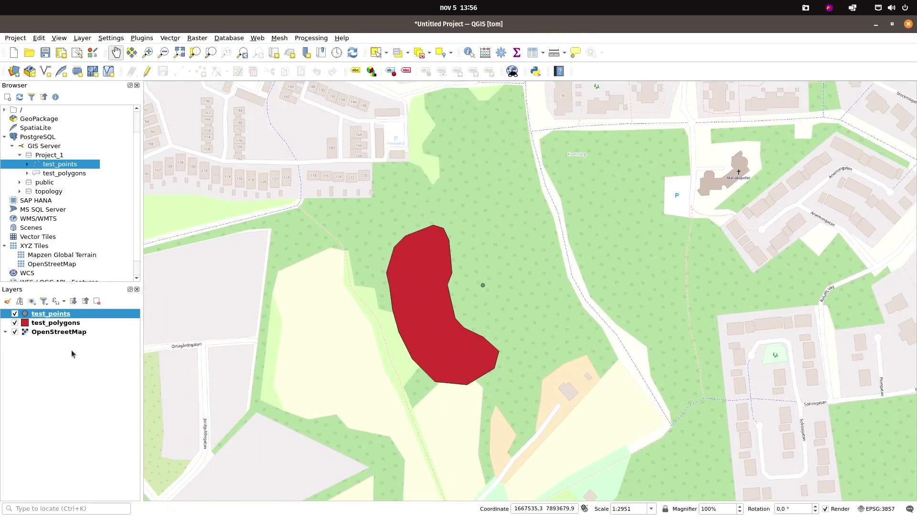
Give the test_polygons layer a red hatched fill
{"action": "left_click", "coordinate": [72, 324]}
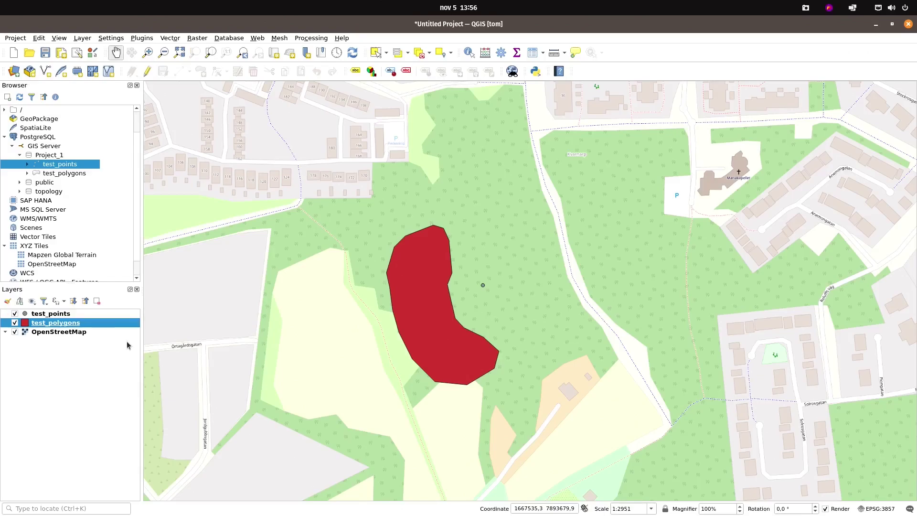
{"action": "key", "text": "F7"}
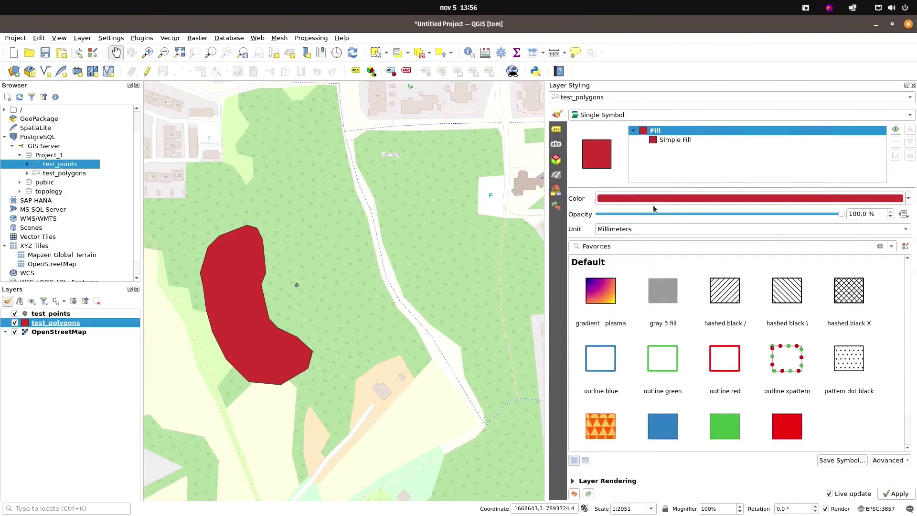
{"action": "scroll", "coordinate": [907, 411], "scroll_direction": "down", "scroll_amount": 5}
{"action": "scroll", "coordinate": [907, 411], "scroll_direction": "down", "scroll_amount": 5}
{"action": "left_click", "coordinate": [726, 353]}
Turn on single labels for test_polygons in a larger Fira Sans Compressed font
{"action": "left_click", "coordinate": [556, 129]}
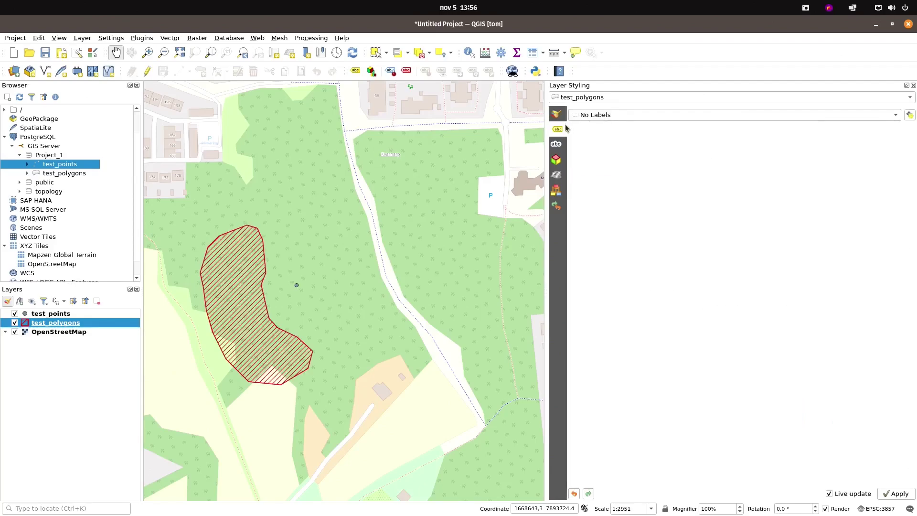
{"action": "left_click", "coordinate": [736, 114]}
{"action": "left_click", "coordinate": [735, 126]}
{"action": "double_click", "coordinate": [663, 232]}
{"action": "left_click", "coordinate": [657, 176]}
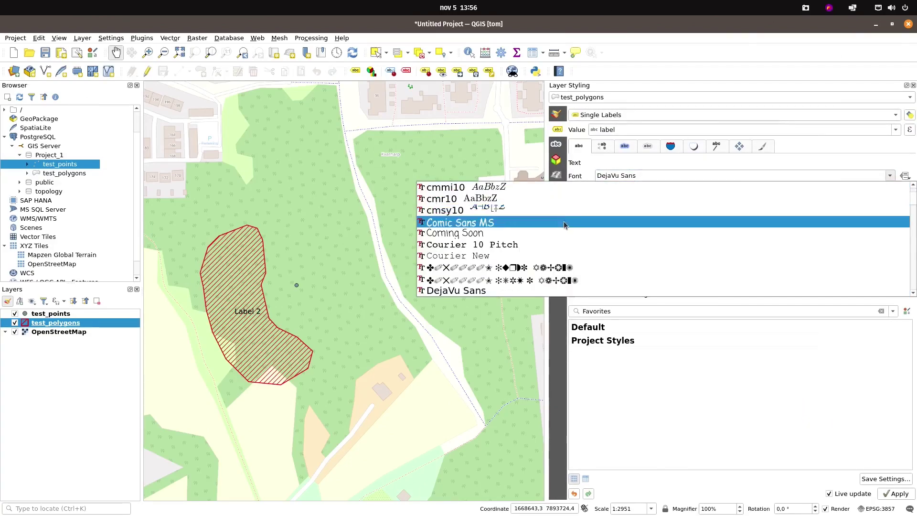
{"action": "scroll", "coordinate": [520, 220], "scroll_direction": "down", "scroll_amount": 5}
{"action": "left_click", "coordinate": [521, 220]}
{"action": "scroll", "coordinate": [623, 224], "scroll_direction": "up", "scroll_amount": 9}
Add a mask around the polygon labels and let it cut the symbol layer
{"action": "left_click", "coordinate": [648, 146]}
{"action": "left_click", "coordinate": [573, 175]}
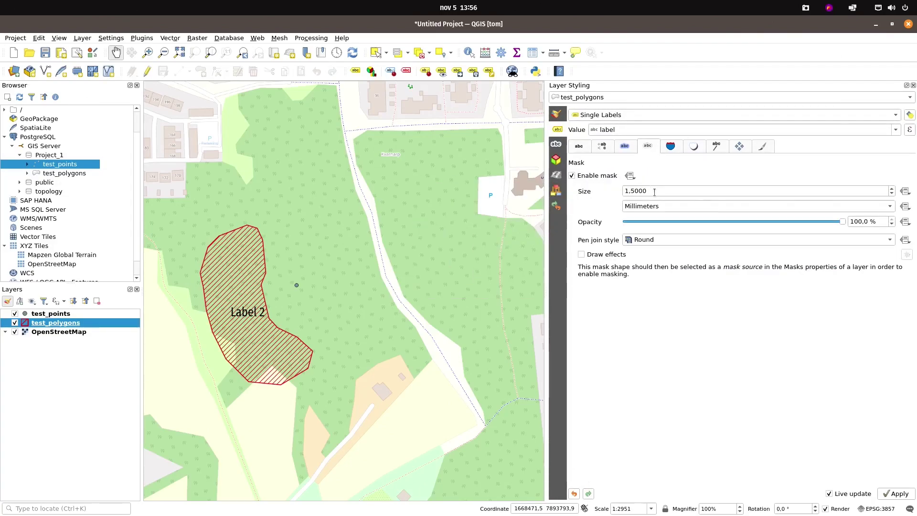
{"action": "left_click", "coordinate": [557, 144]}
{"action": "left_click", "coordinate": [593, 150]}
Label test_points with single labels in 25-point Fira Sans Compressed
{"action": "left_click", "coordinate": [731, 97]}
{"action": "left_click", "coordinate": [731, 106]}
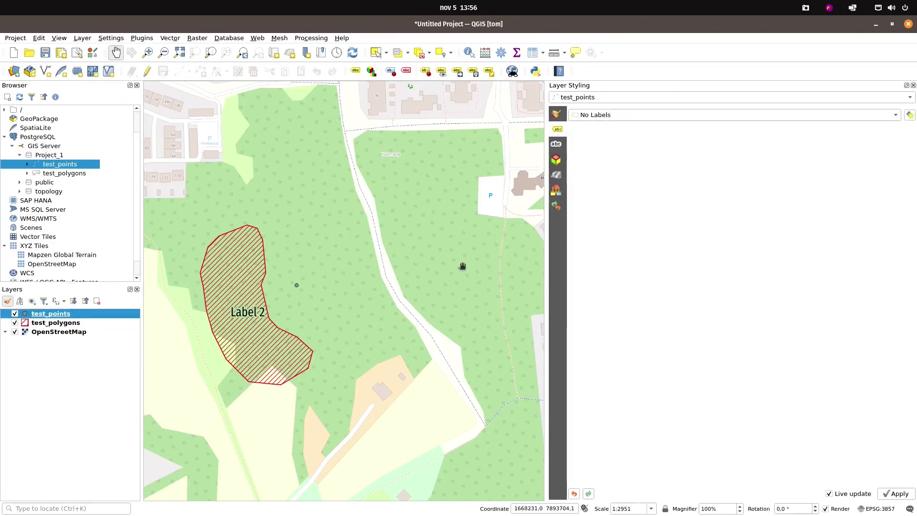
{"action": "left_click", "coordinate": [736, 115]}
{"action": "left_click", "coordinate": [736, 126]}
{"action": "left_click", "coordinate": [643, 176]}
{"action": "left_click", "coordinate": [643, 176]}
{"action": "scroll", "coordinate": [621, 222], "scroll_direction": "down", "scroll_amount": 5}
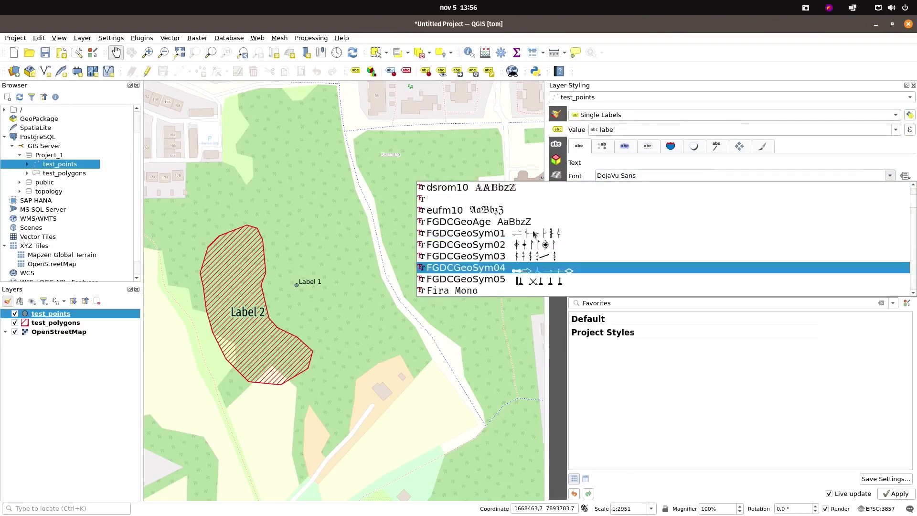
{"action": "left_click", "coordinate": [624, 221]}
{"action": "scroll", "coordinate": [623, 221], "scroll_direction": "up", "scroll_amount": 15}
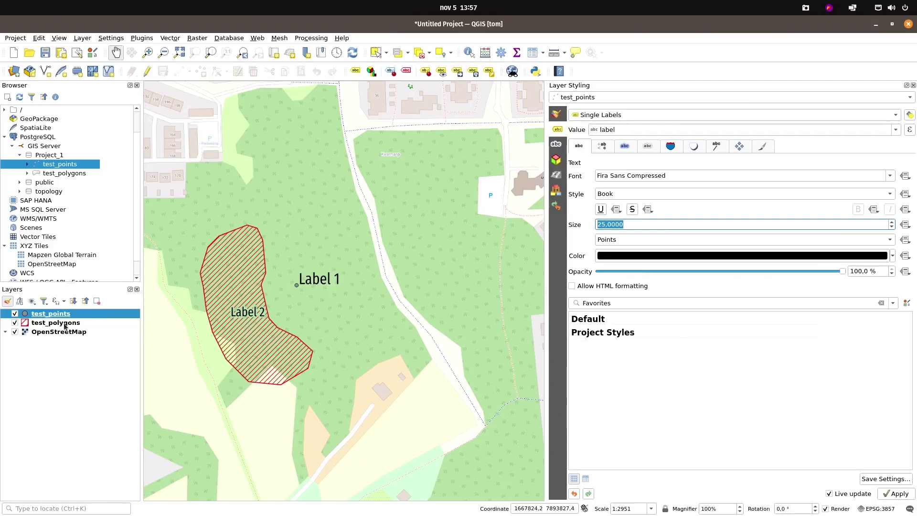
Apply the honeycomb faux 3d marker symbol to the test_points layer
{"action": "left_click", "coordinate": [55, 323]}
{"action": "left_click", "coordinate": [51, 313]}
{"action": "left_click", "coordinate": [557, 114]}
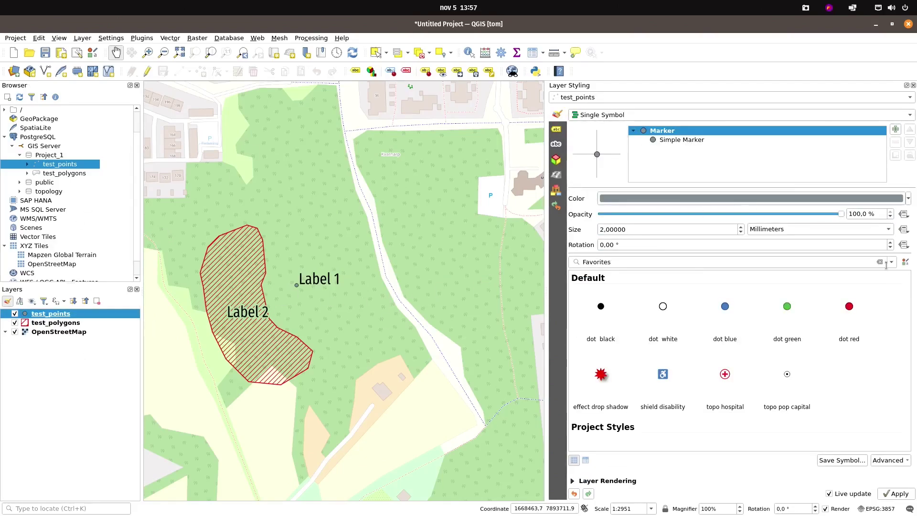
{"action": "scroll", "coordinate": [787, 334], "scroll_direction": "down", "scroll_amount": 3}
{"action": "scroll", "coordinate": [787, 334], "scroll_direction": "up", "scroll_amount": 1}
{"action": "left_click", "coordinate": [787, 323]}
{"action": "scroll", "coordinate": [420, 334], "scroll_direction": "down", "scroll_amount": 1}
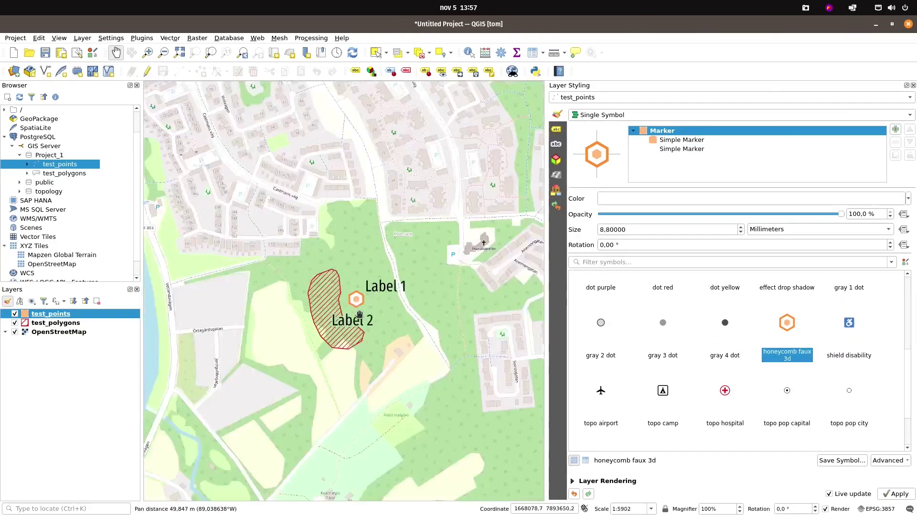
{"action": "scroll", "coordinate": [364, 334], "scroll_direction": "up", "scroll_amount": 2}
{"action": "left_click_drag", "start_coordinate": [454, 272], "coordinate": [468, 273]}
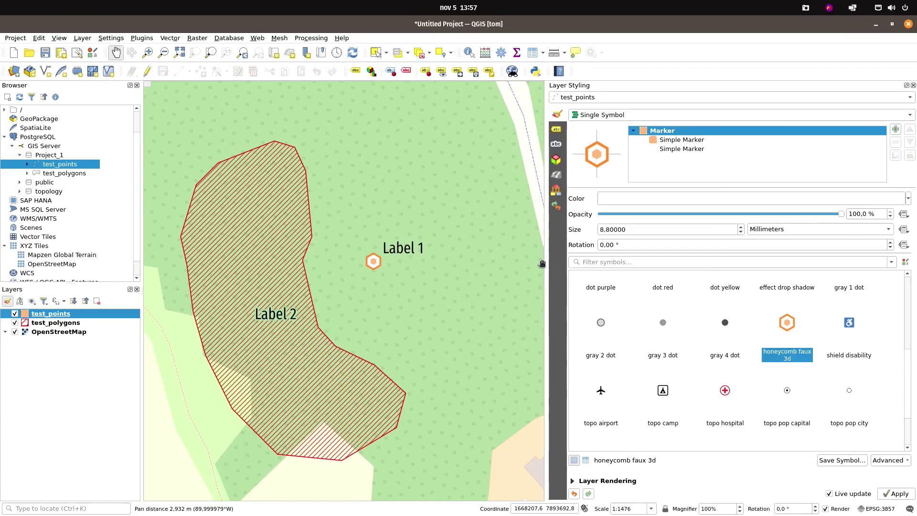
{"action": "left_click_drag", "start_coordinate": [546, 262], "coordinate": [719, 262]}
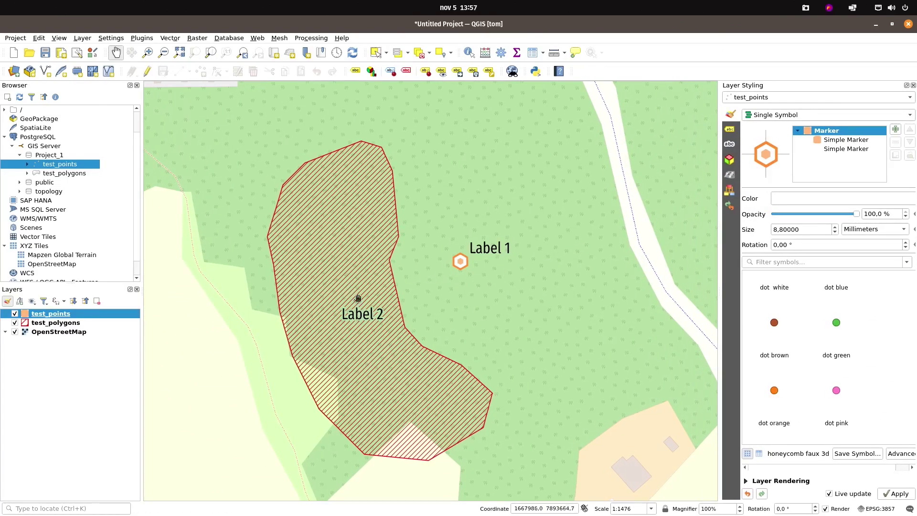
{"action": "left_click_drag", "start_coordinate": [359, 301], "coordinate": [371, 300]}
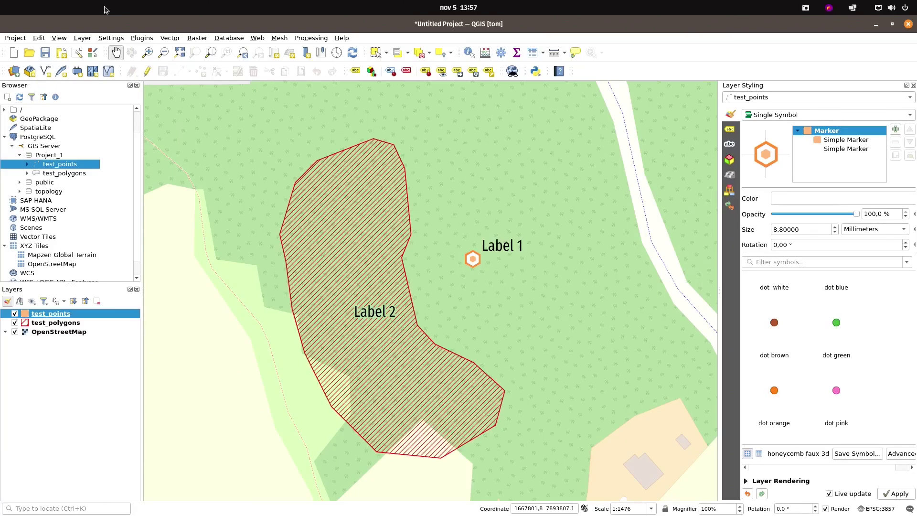
Save the project as PostGIS_Test.qgz inside the Dokument folder
{"action": "left_click", "coordinate": [44, 52]}
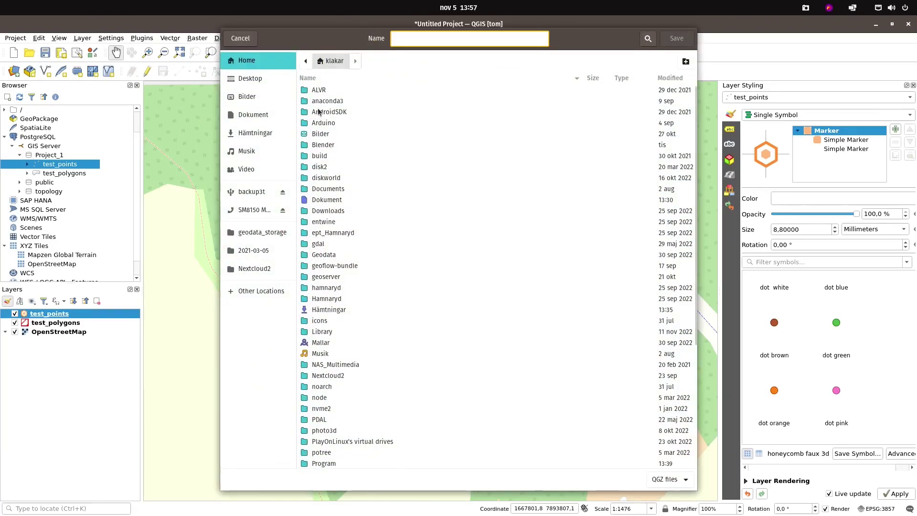
{"action": "left_click", "coordinate": [256, 116]}
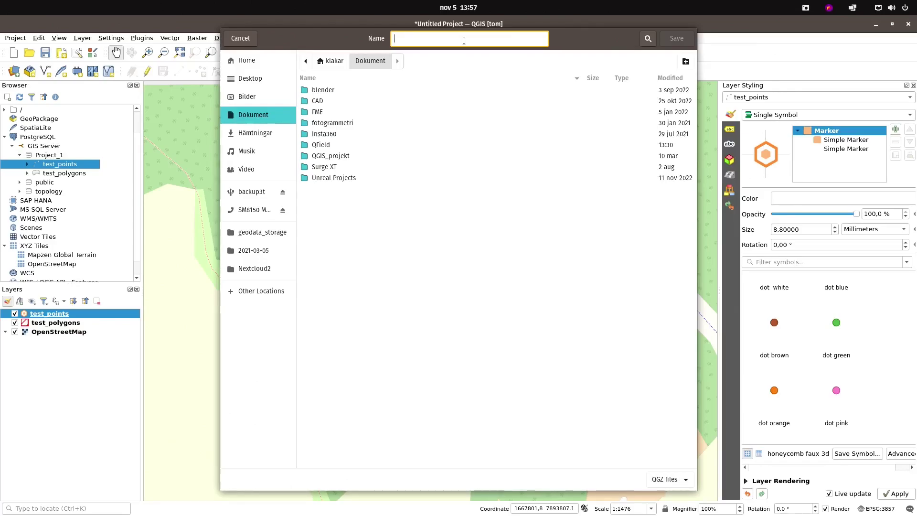
{"action": "type", "text": "PostGIS_Test"}
{"action": "key", "text": "Return"}
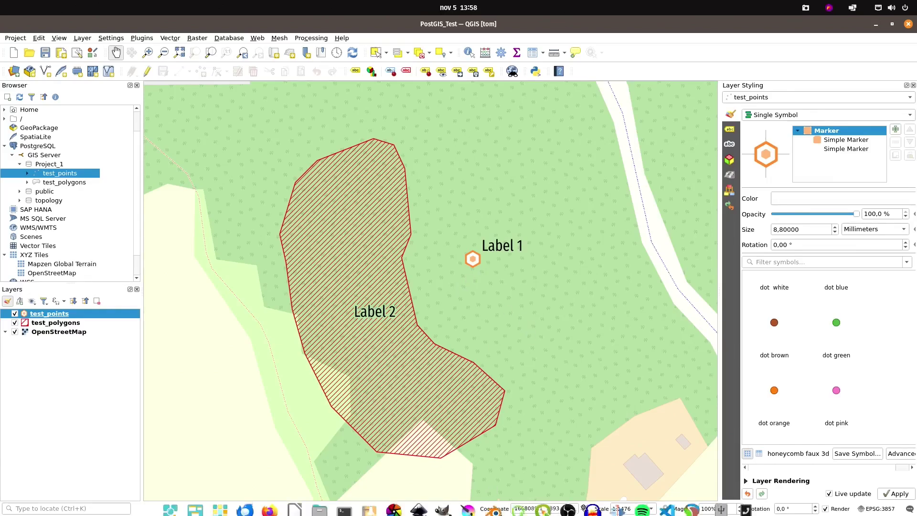
Launch QField, enlarge its window and bring up the local file browser
{"action": "mouse_move", "coordinate": [502, 511]}
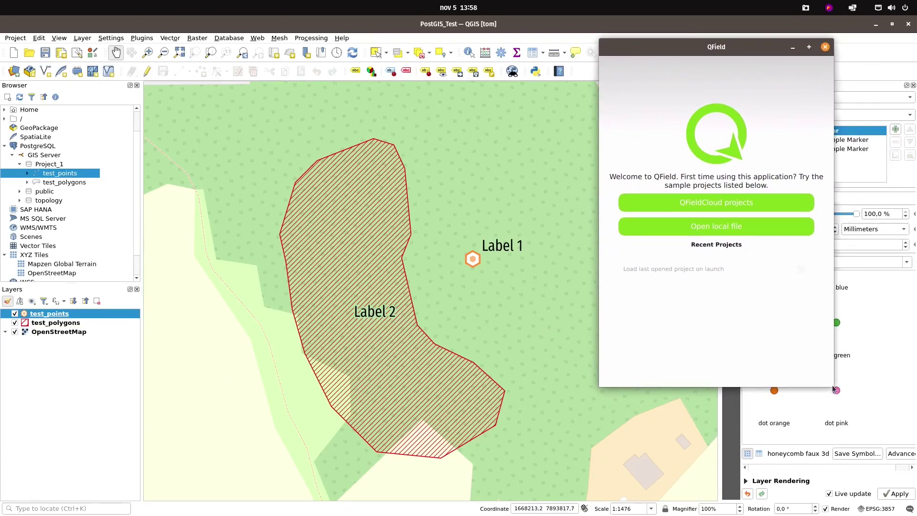
{"action": "left_click_drag", "start_coordinate": [830, 384], "coordinate": [905, 507]}
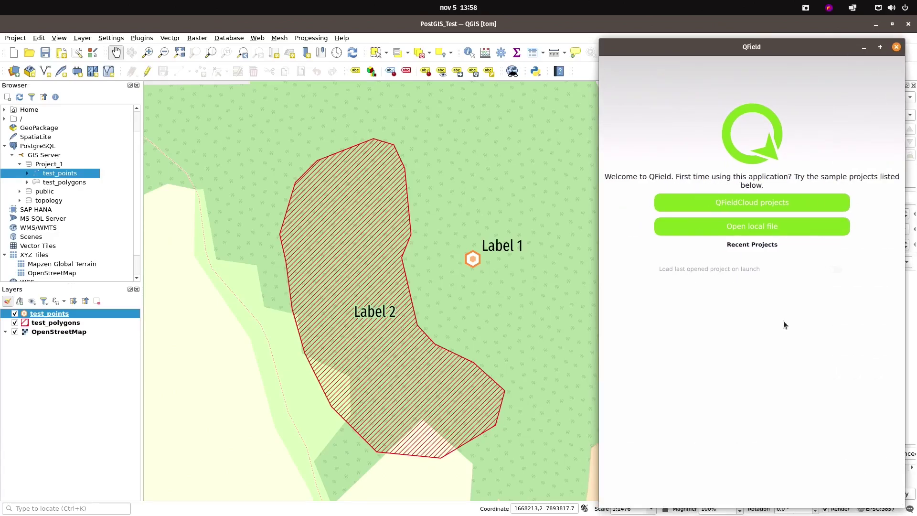
{"action": "left_click", "coordinate": [758, 224]}
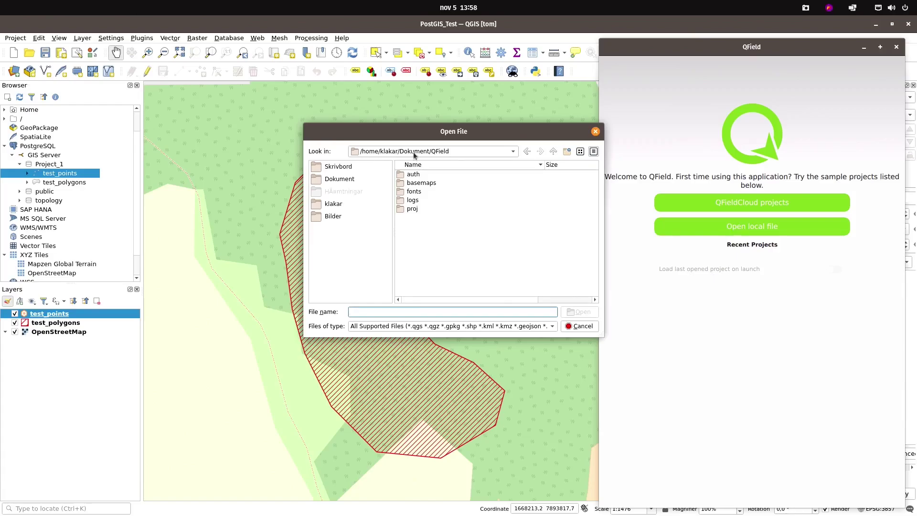
Open PostGIS_Test.qgz from Dokument in QField, dismiss the unloaded-layers warning, and close QField
{"action": "left_click", "coordinate": [553, 151]}
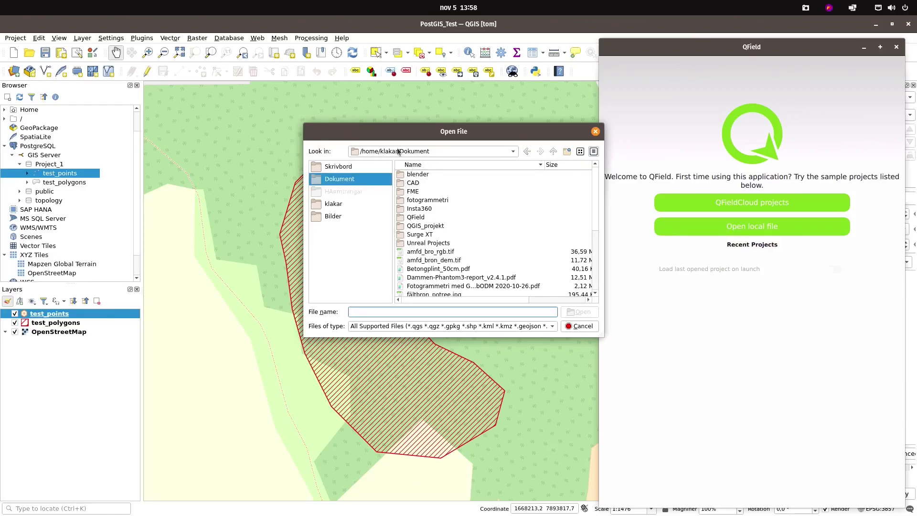
{"action": "scroll", "coordinate": [436, 270], "scroll_direction": "down", "scroll_amount": 3}
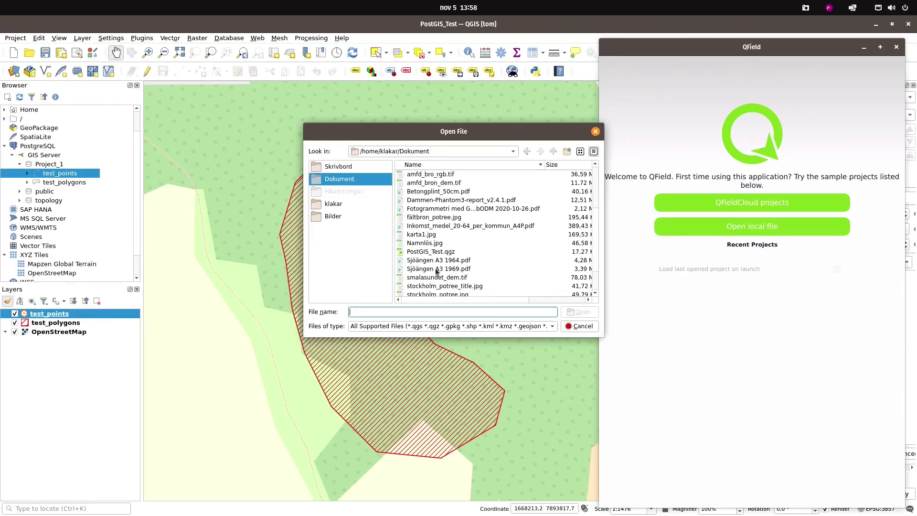
{"action": "scroll", "coordinate": [434, 268], "scroll_direction": "down", "scroll_amount": 1}
{"action": "scroll", "coordinate": [424, 252], "scroll_direction": "down", "scroll_amount": 1}
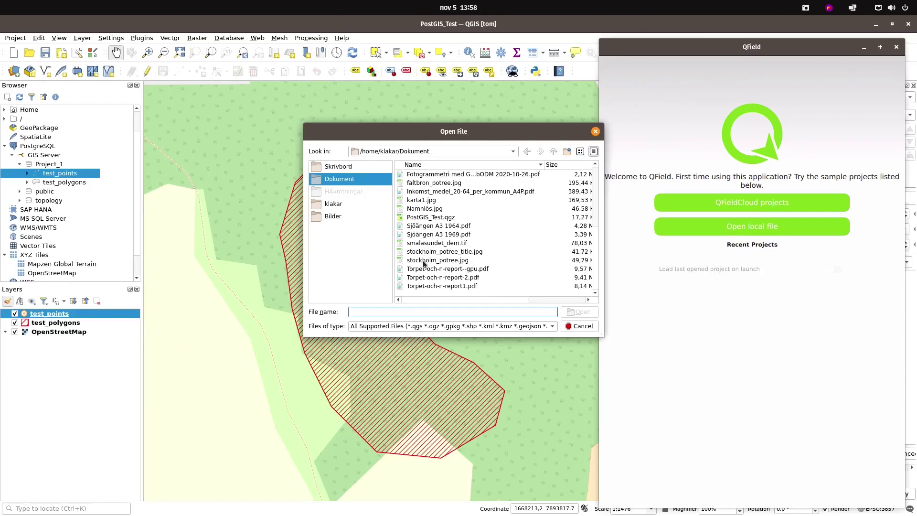
{"action": "scroll", "coordinate": [424, 260], "scroll_direction": "up", "scroll_amount": 2}
{"action": "left_click", "coordinate": [425, 271]}
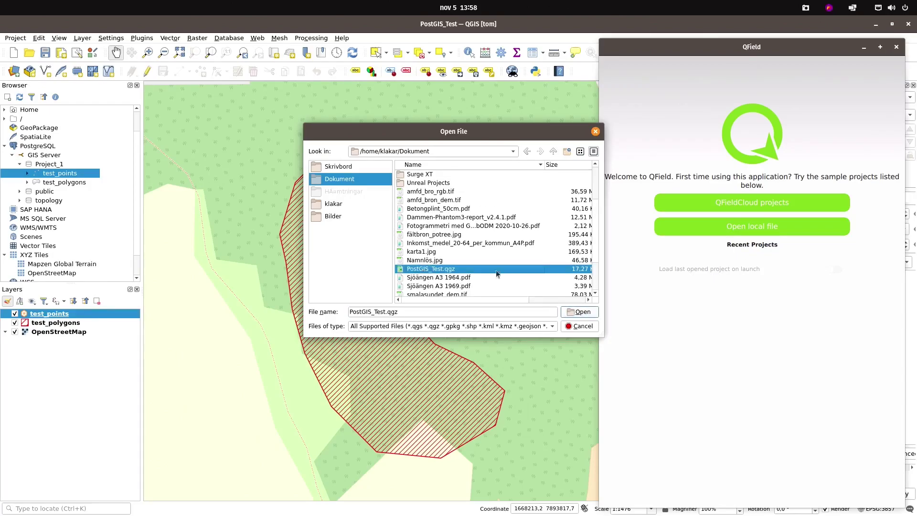
{"action": "left_click", "coordinate": [579, 312]}
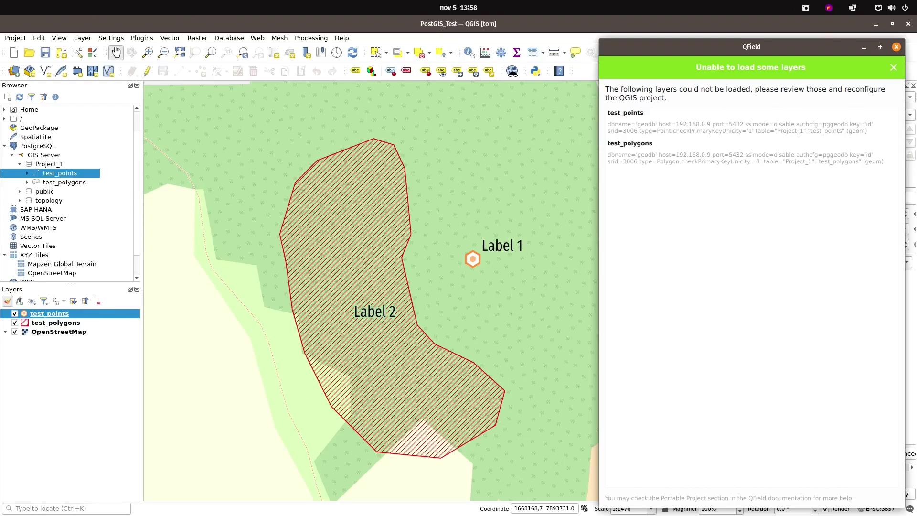
{"action": "left_click", "coordinate": [893, 68]}
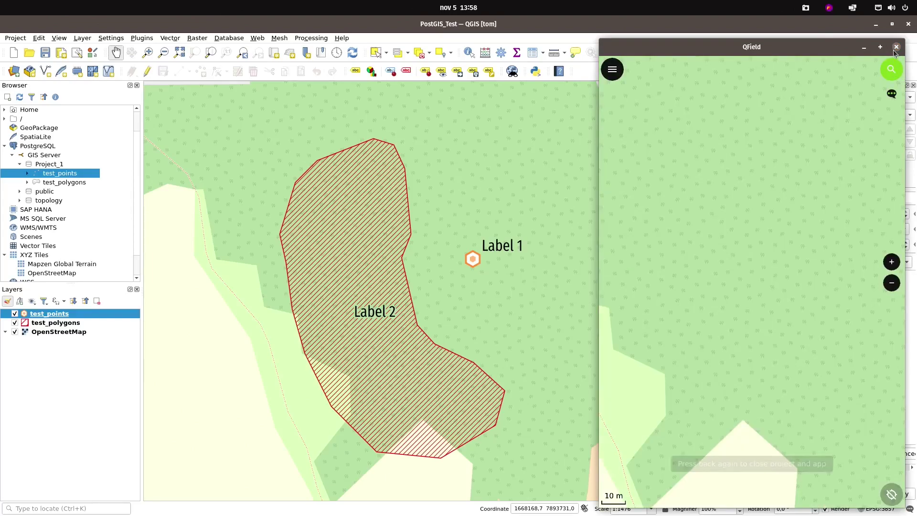
{"action": "left_click", "coordinate": [896, 47]}
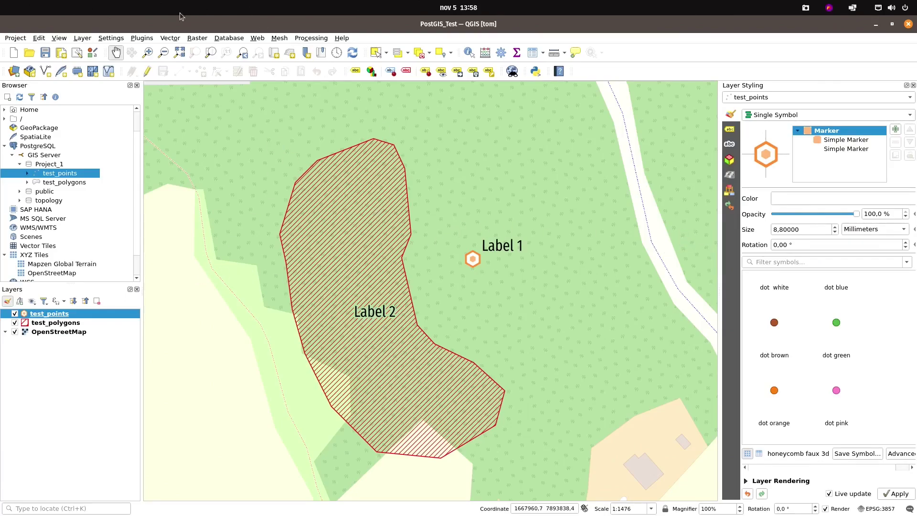
Open the Authentication page in Options, select the pggeodb configuration and show its Utilities menu
{"action": "left_click", "coordinate": [115, 39]}
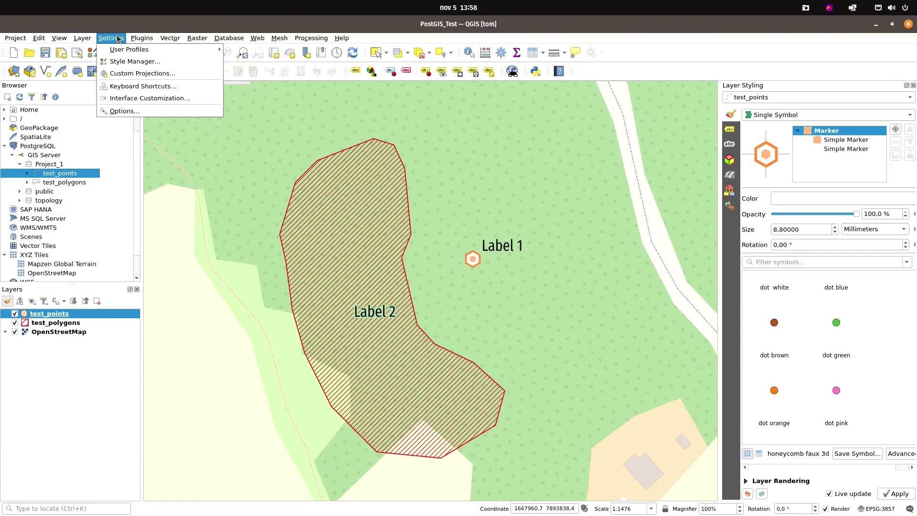
{"action": "left_click", "coordinate": [130, 114]}
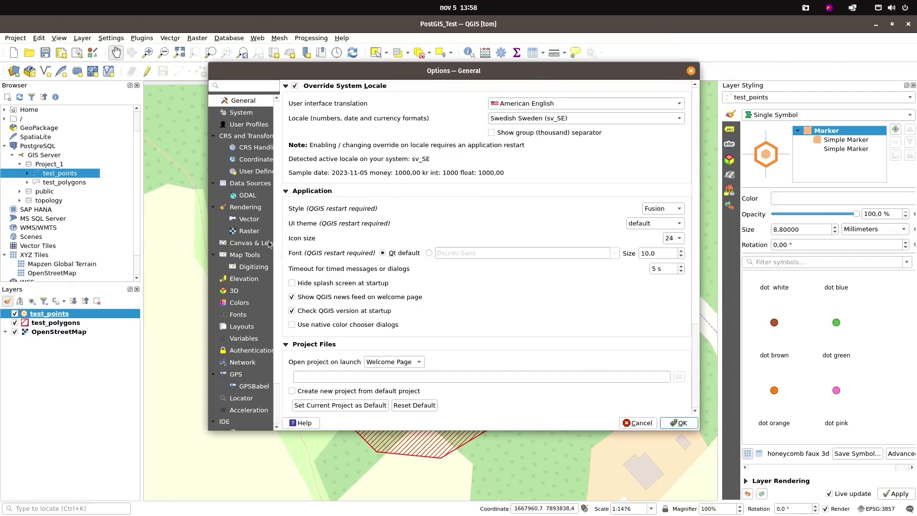
{"action": "left_click", "coordinate": [234, 353]}
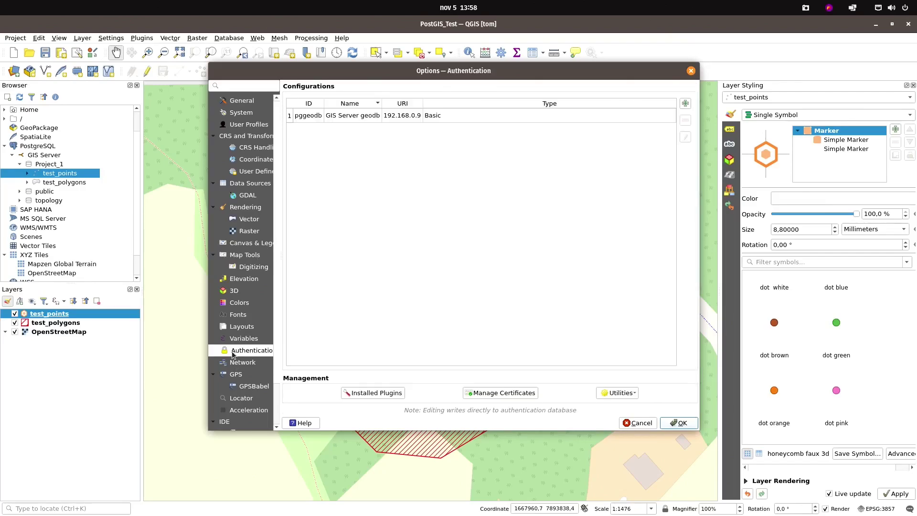
{"action": "left_click_drag", "start_coordinate": [208, 345], "coordinate": [164, 345]}
{"action": "left_click_drag", "start_coordinate": [235, 341], "coordinate": [255, 341]}
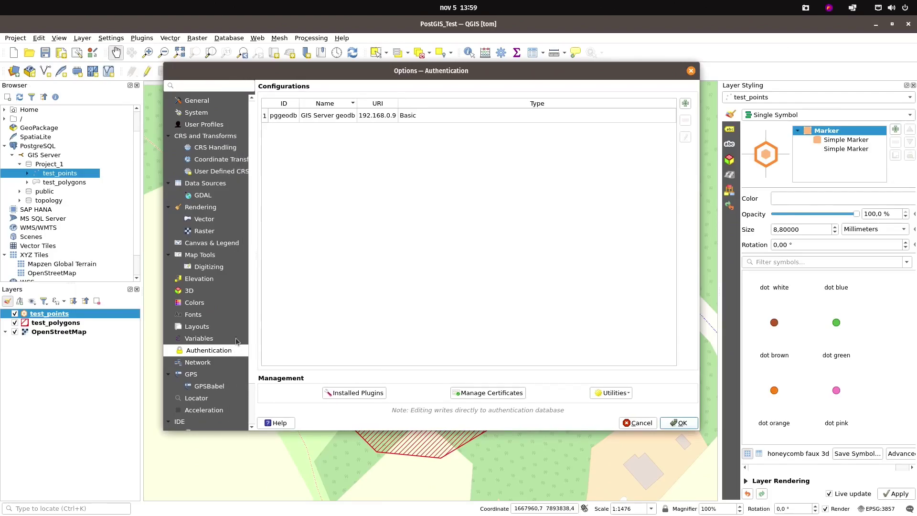
{"action": "left_click", "coordinate": [274, 118]}
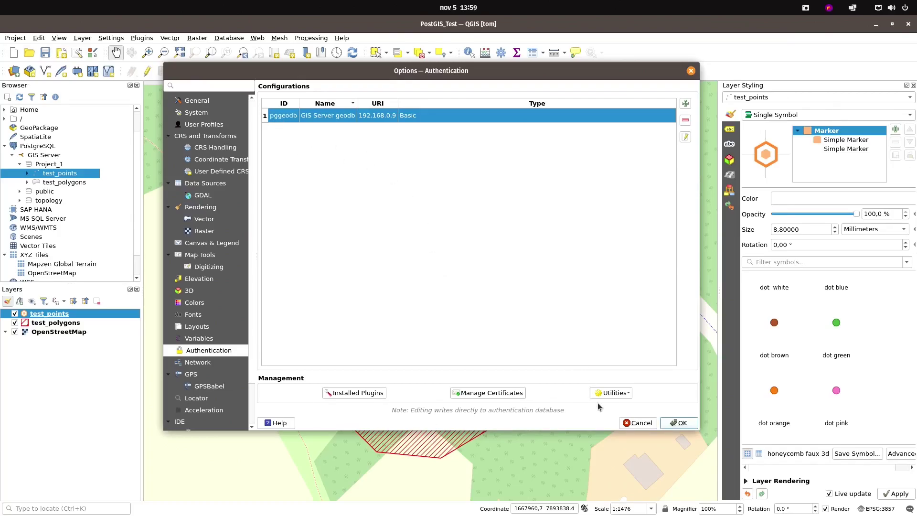
{"action": "left_click", "coordinate": [626, 394]}
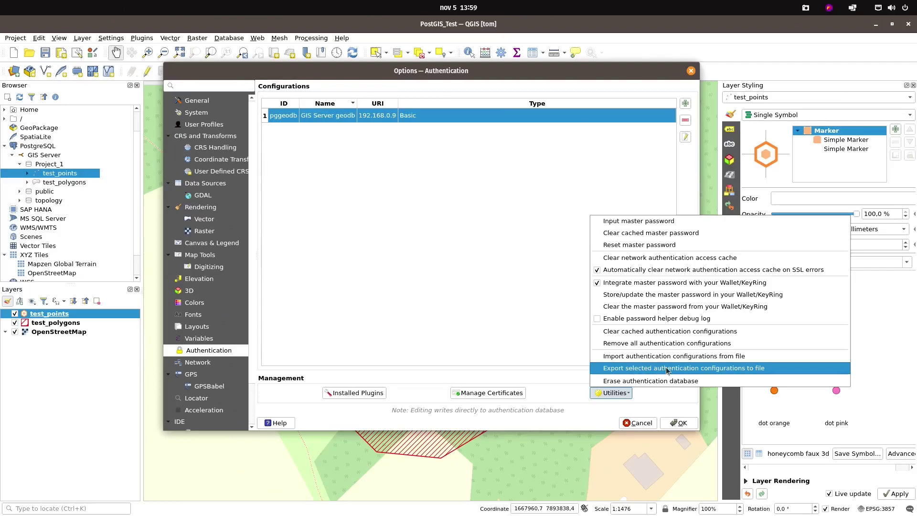
Export the selected pggeodb configuration to file, leaving the export password blank
{"action": "left_click", "coordinate": [755, 373]}
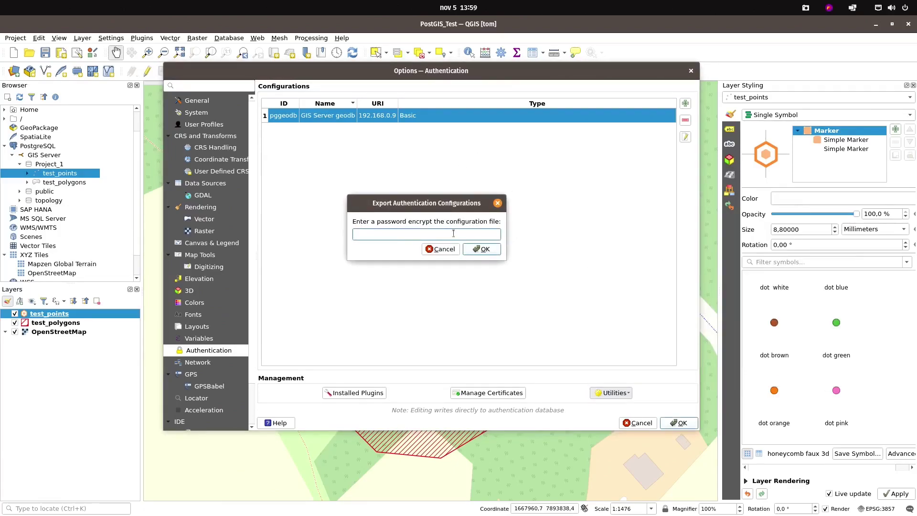
{"action": "left_click_drag", "start_coordinate": [425, 201], "coordinate": [417, 180]}
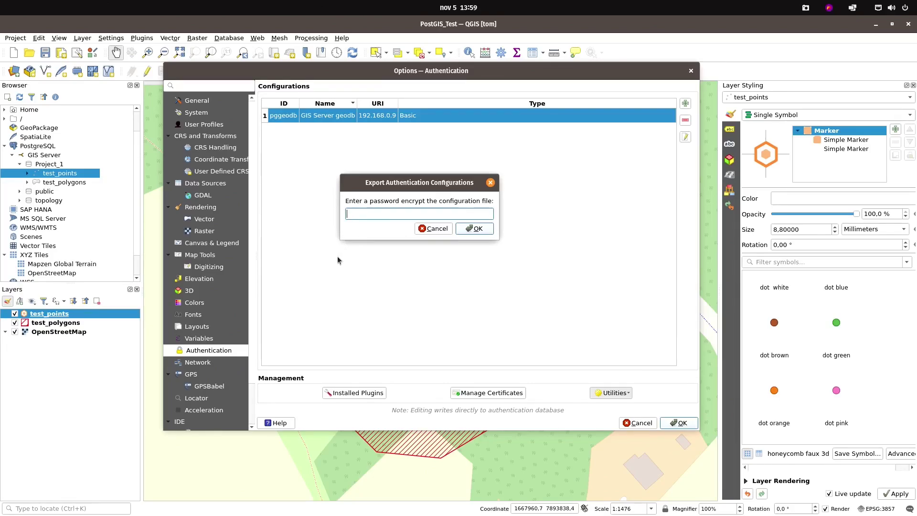
{"action": "left_click_drag", "start_coordinate": [414, 187], "coordinate": [424, 187]}
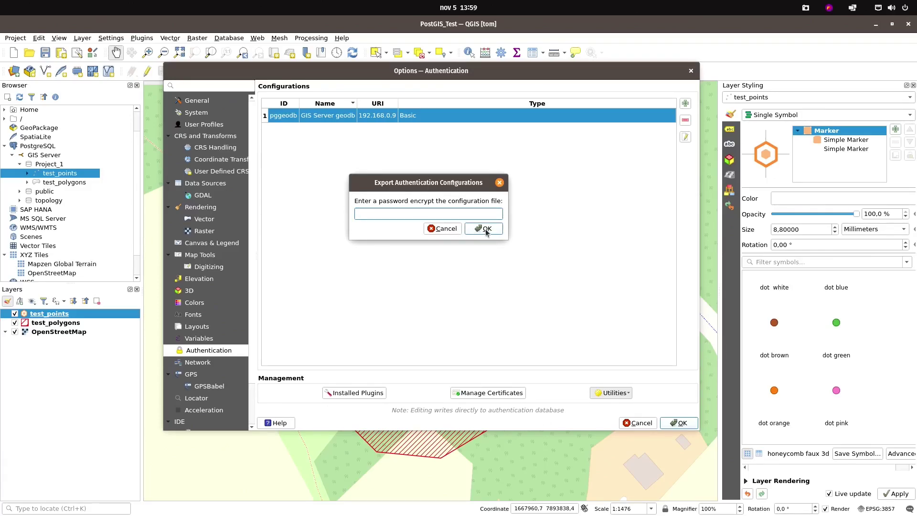
{"action": "left_click", "coordinate": [485, 230]}
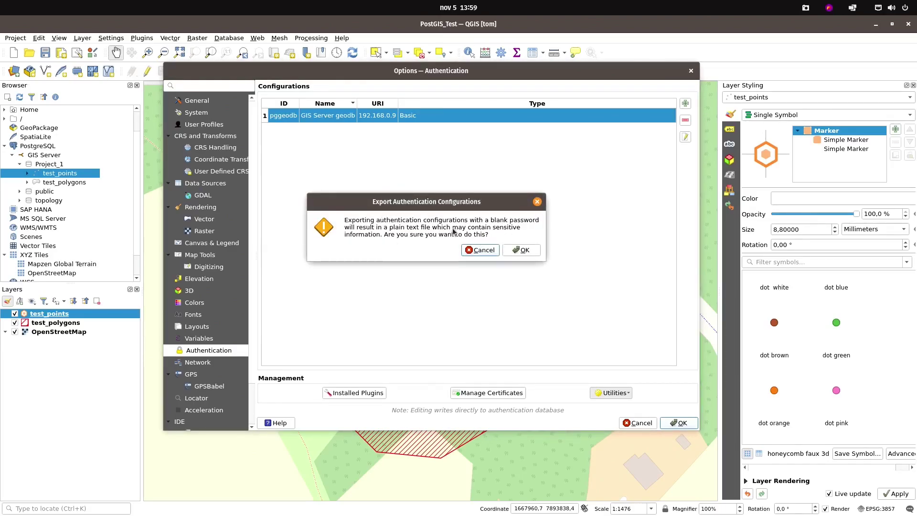
Accept the plain-text warning, save the export as QField_auth_geodb.xml in Dokument, and close Options
{"action": "left_click", "coordinate": [524, 250]}
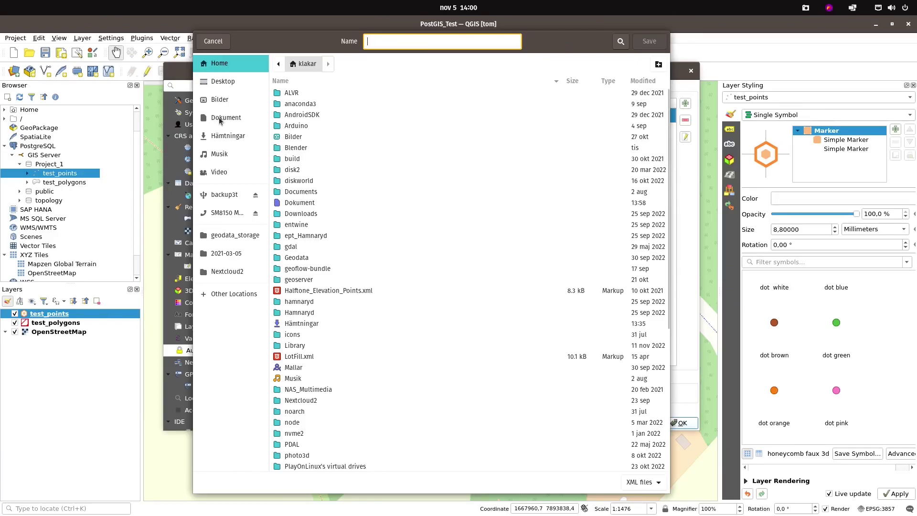
{"action": "left_click", "coordinate": [221, 120]}
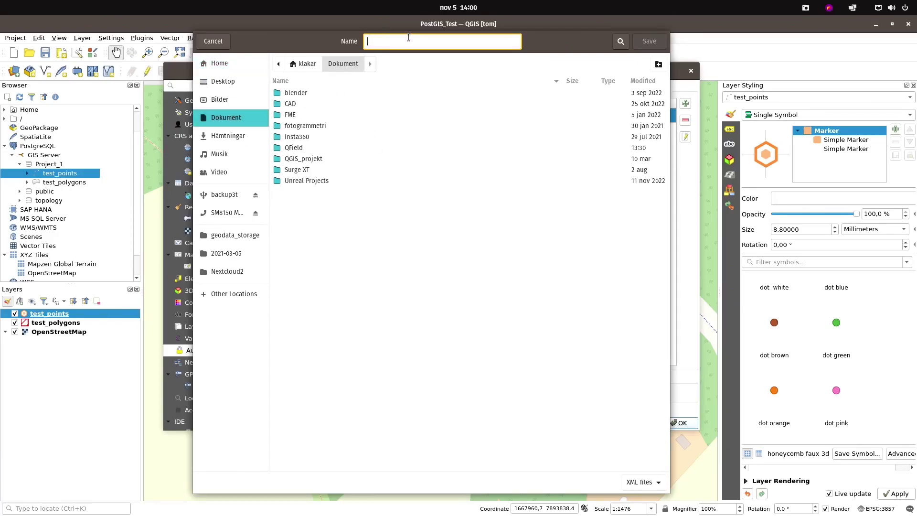
{"action": "type", "text": "QF"}
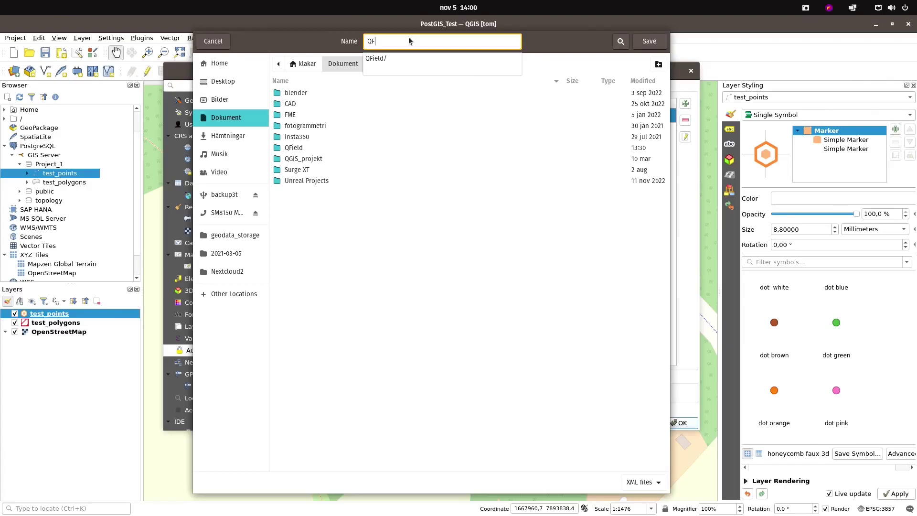
{"action": "type", "text": "ield_auth_geodb.xml"}
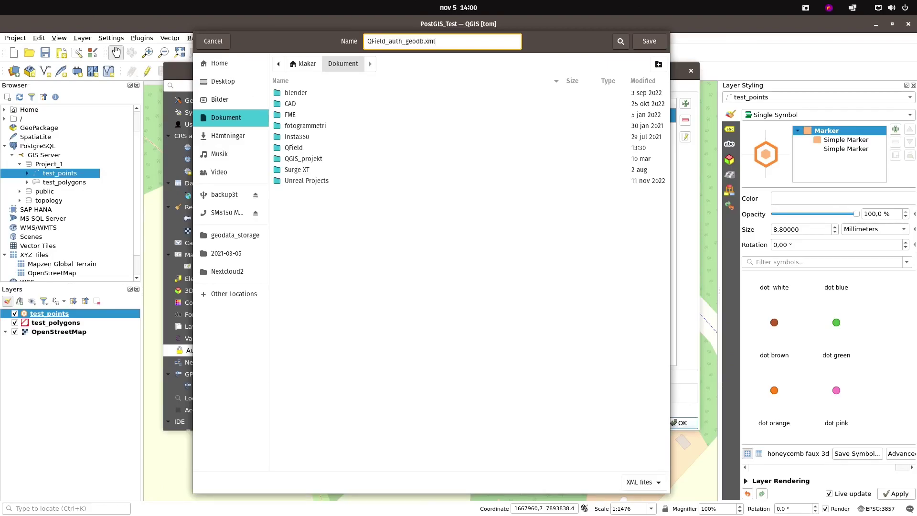
{"action": "key", "text": "Return"}
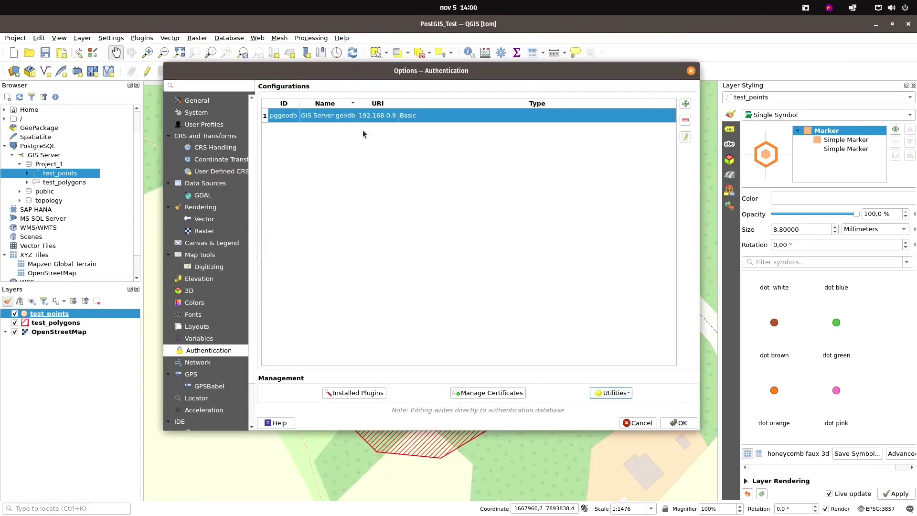
{"action": "left_click", "coordinate": [685, 423]}
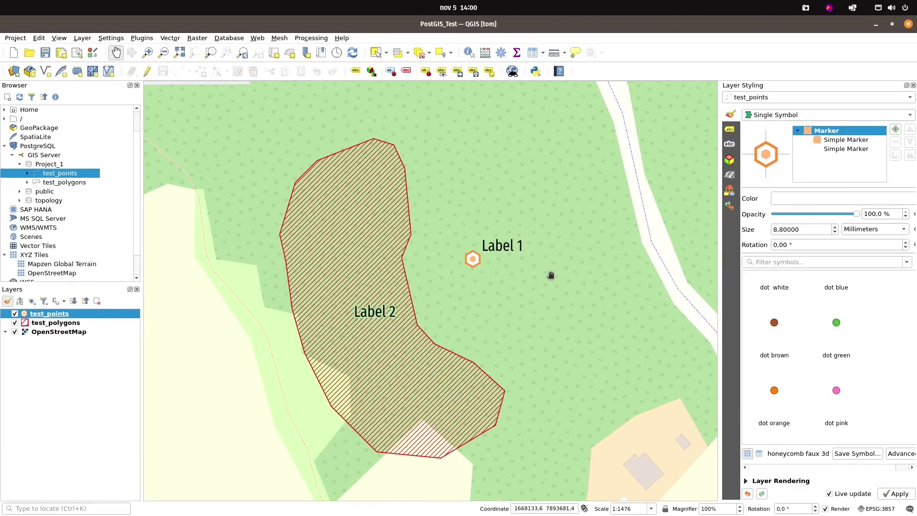
In Files, browse the SM8150 MTP phone into Delat internt lagringsutrymme > Android > data
{"action": "key", "text": "super+e"}
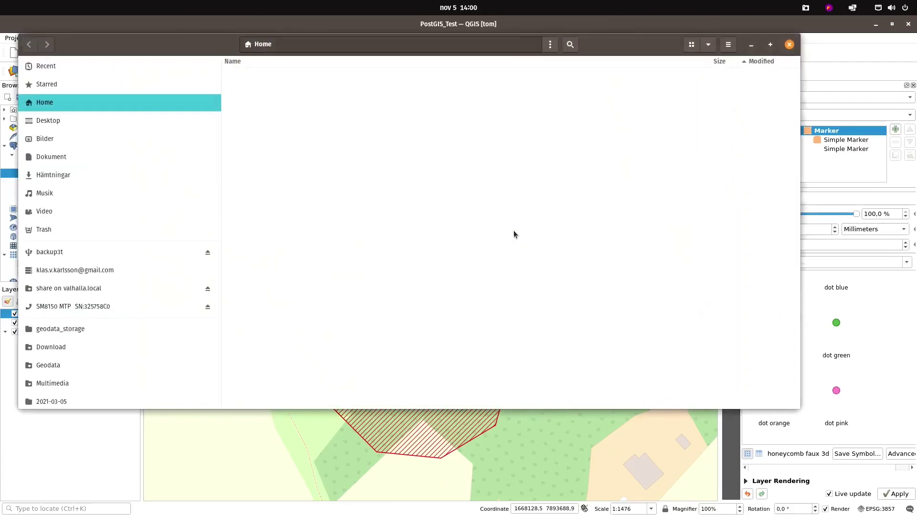
{"action": "left_click", "coordinate": [67, 307]}
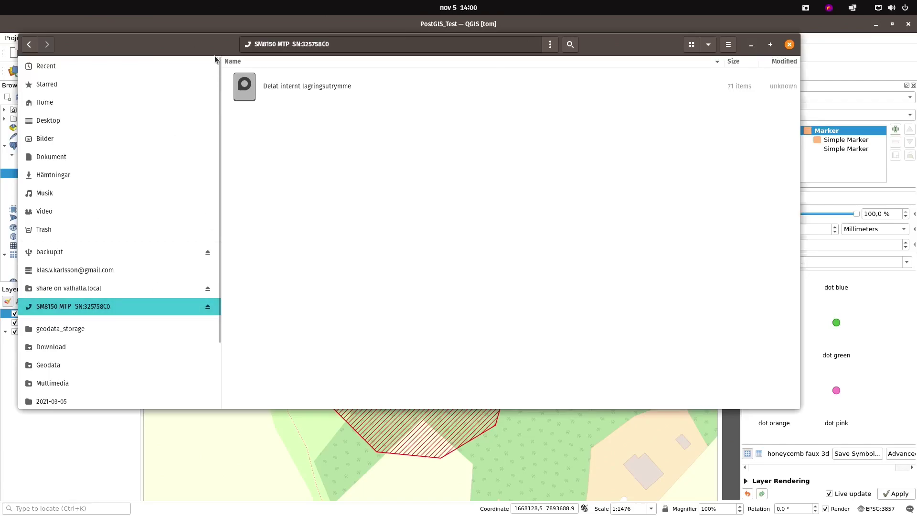
{"action": "left_click_drag", "start_coordinate": [214, 52], "coordinate": [226, 93]}
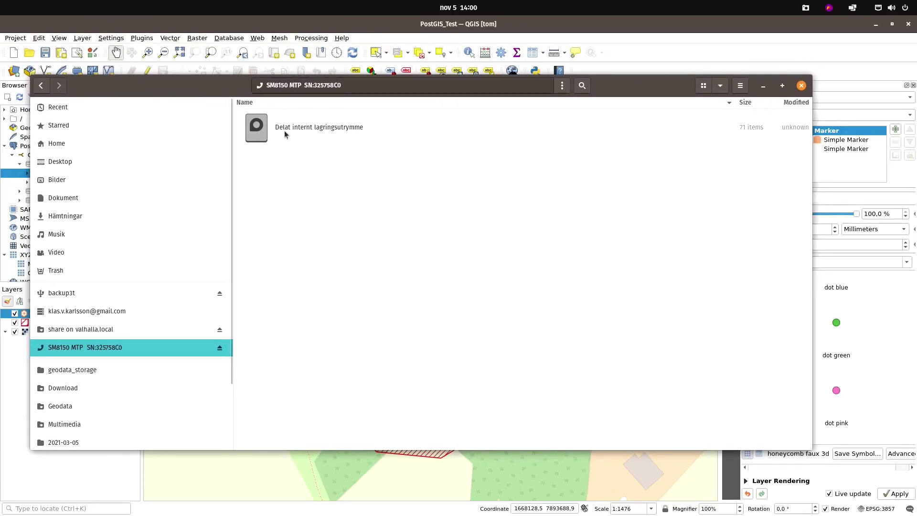
{"action": "double_click", "coordinate": [282, 130]}
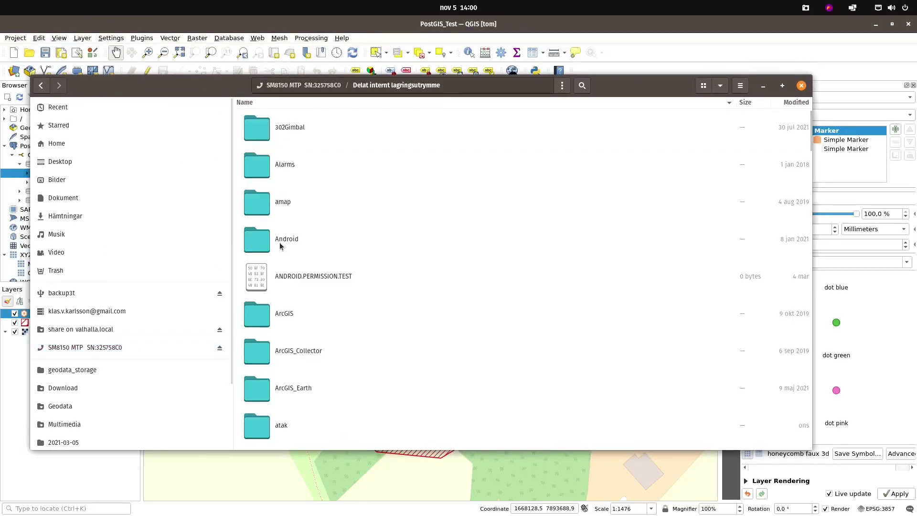
{"action": "double_click", "coordinate": [278, 242]}
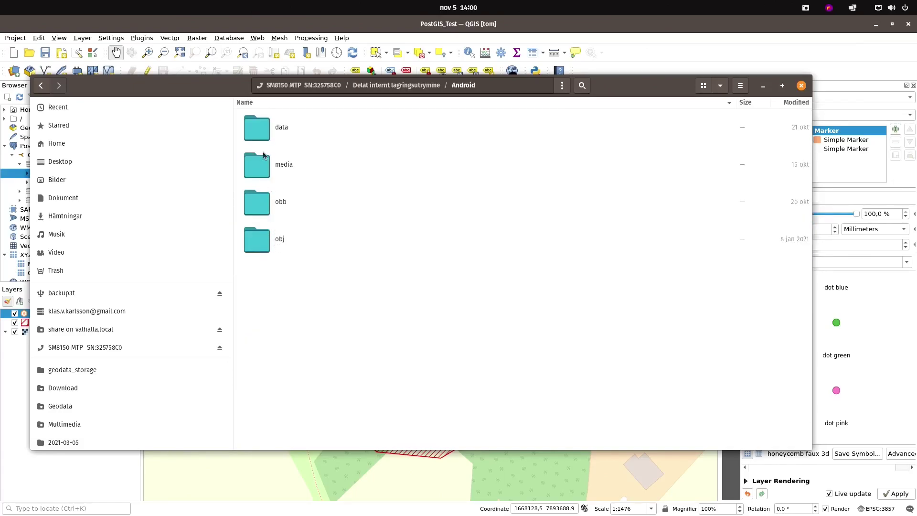
{"action": "double_click", "coordinate": [259, 132]}
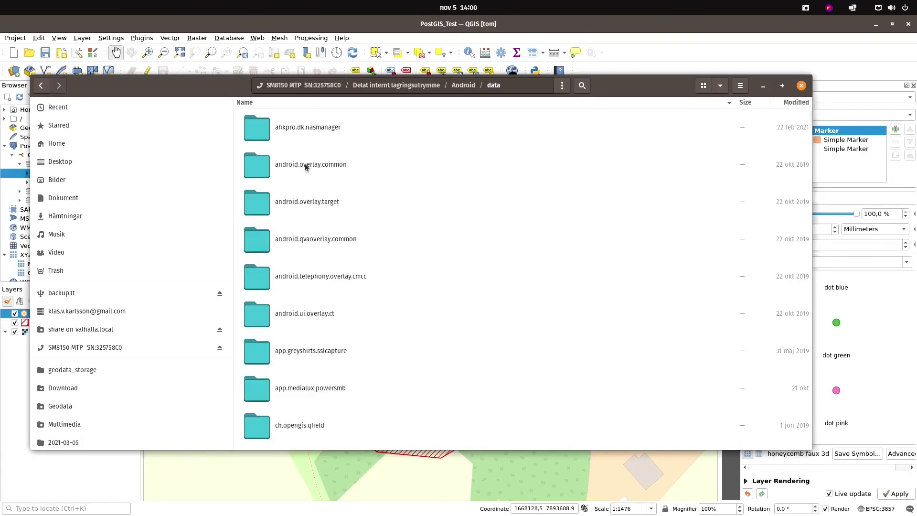
{"action": "scroll", "coordinate": [288, 285], "scroll_direction": "down", "scroll_amount": 1}
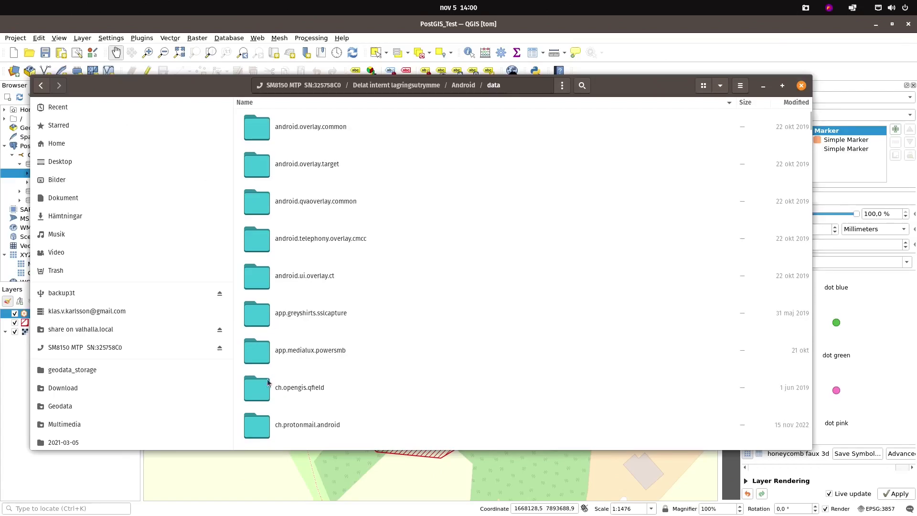
Continue into ch.opengis.qfield > files > QField > auth on the phone
{"action": "left_click", "coordinate": [302, 393]}
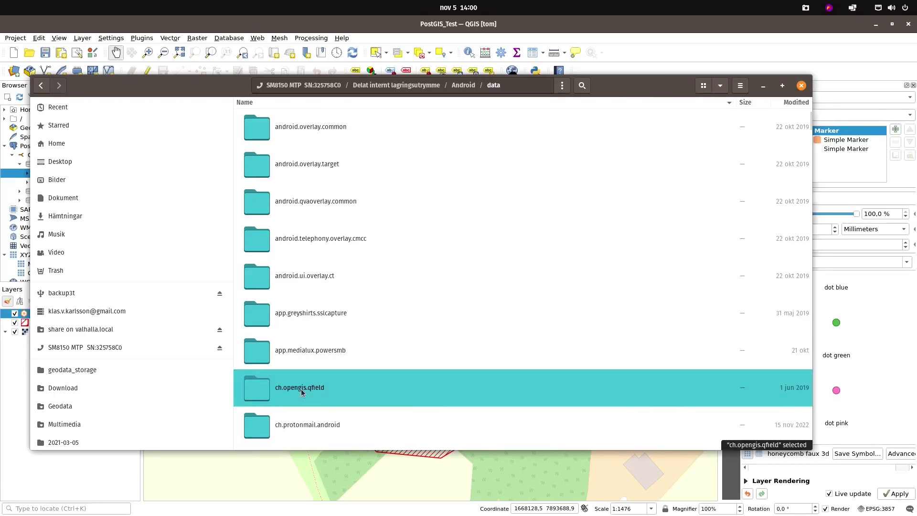
{"action": "double_click", "coordinate": [270, 391]}
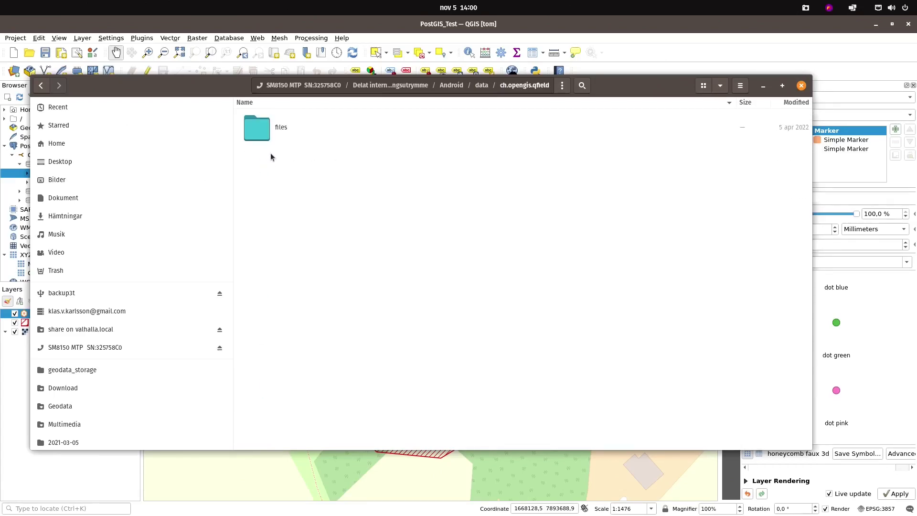
{"action": "left_click", "coordinate": [259, 131]}
{"action": "double_click", "coordinate": [259, 131]}
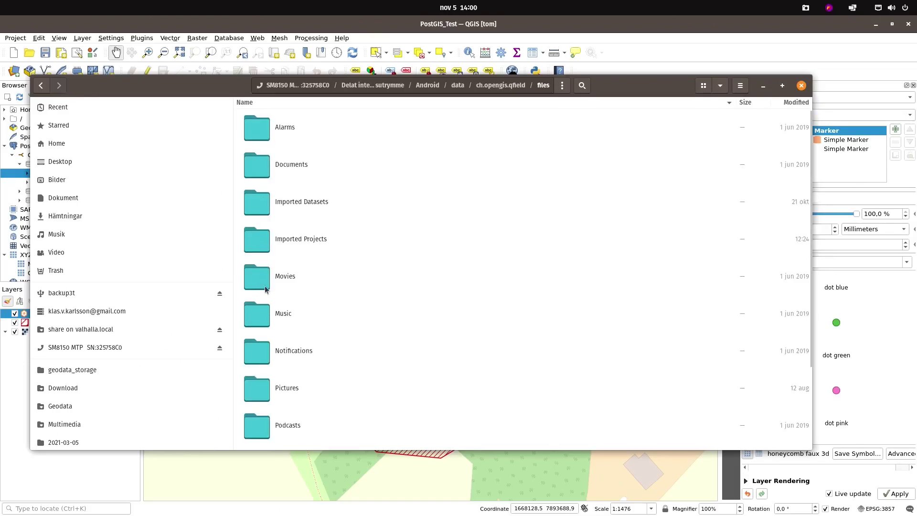
{"action": "scroll", "coordinate": [266, 289], "scroll_direction": "down", "scroll_amount": 4}
{"action": "double_click", "coordinate": [264, 362]}
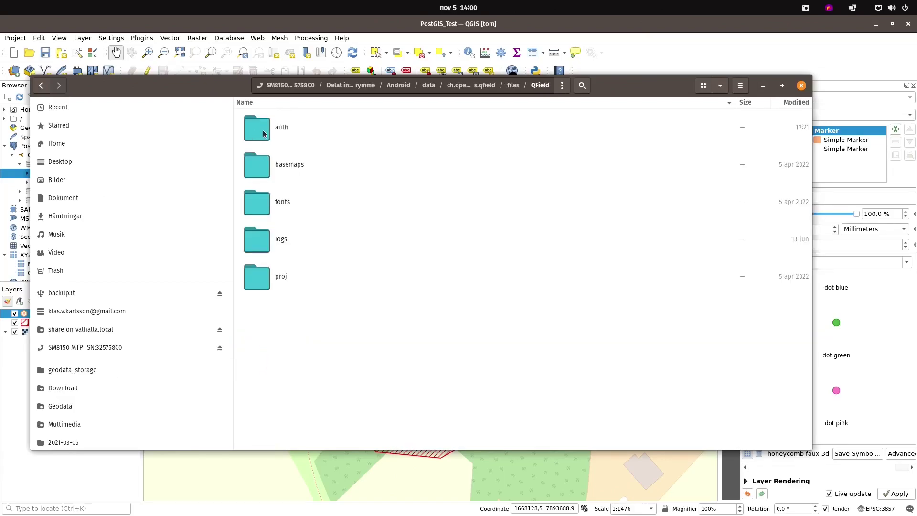
{"action": "double_click", "coordinate": [267, 134]}
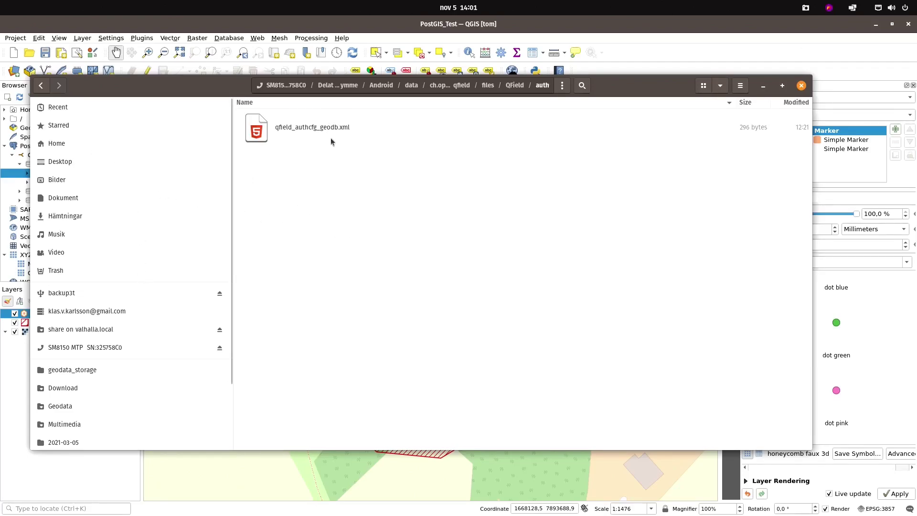
In a second Files tab, go to Dokument and select the exported QField_auth_geodb.xml
{"action": "key", "text": "ctrl+t"}
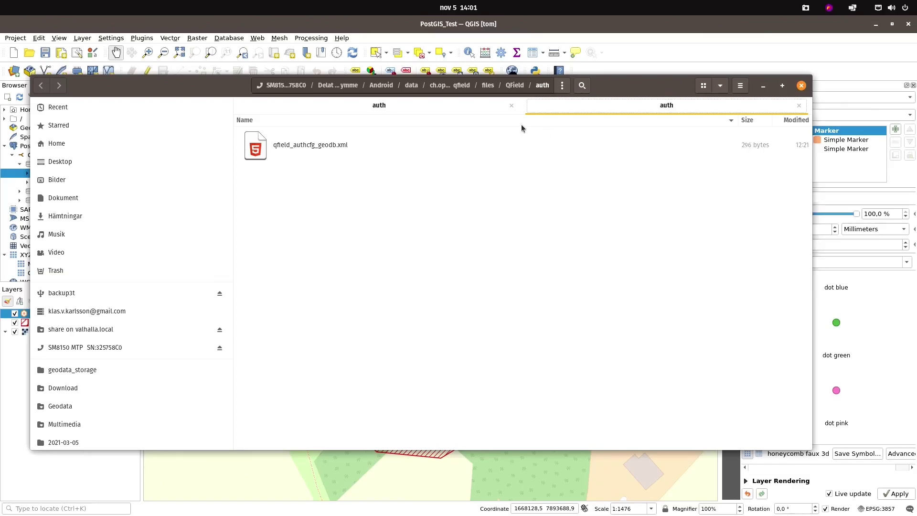
{"action": "left_click", "coordinate": [69, 164]}
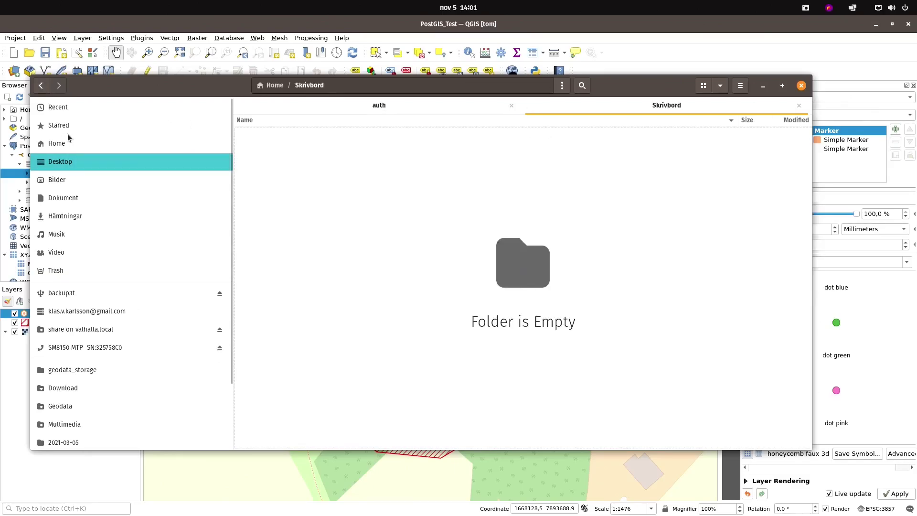
{"action": "left_click", "coordinate": [72, 196]}
{"action": "left_click", "coordinate": [293, 149]}
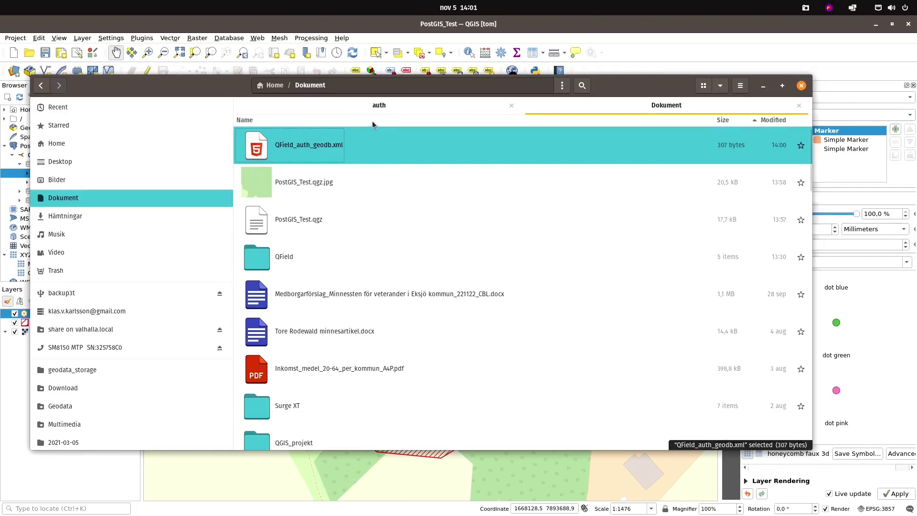
Paste QField_auth_geodb.xml into the phone's auth folder and permanently delete the old qfield_authcfg_geodb.xml
{"action": "left_click", "coordinate": [380, 105]}
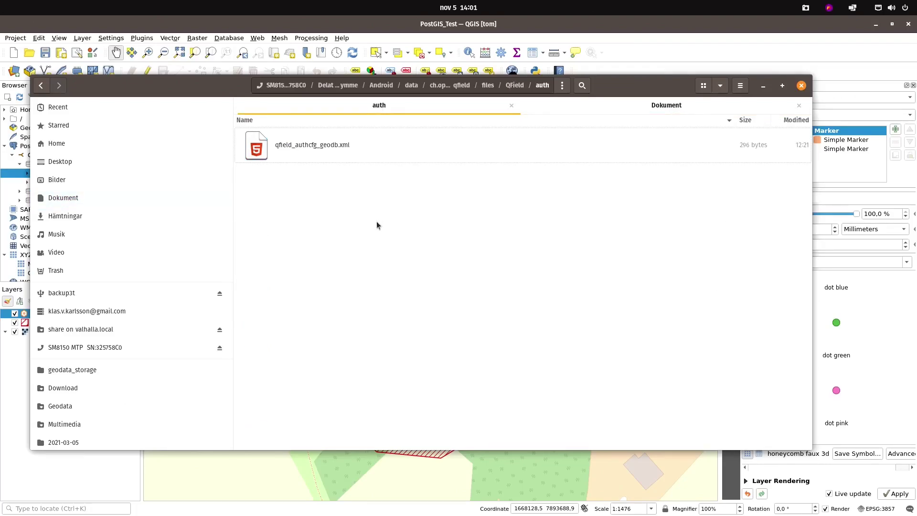
{"action": "key", "text": "ctrl+v"}
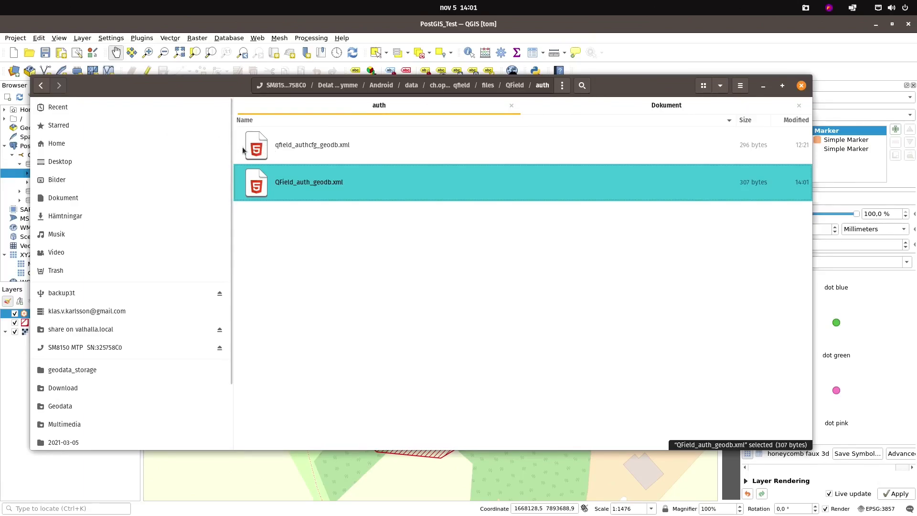
{"action": "left_click", "coordinate": [256, 148]}
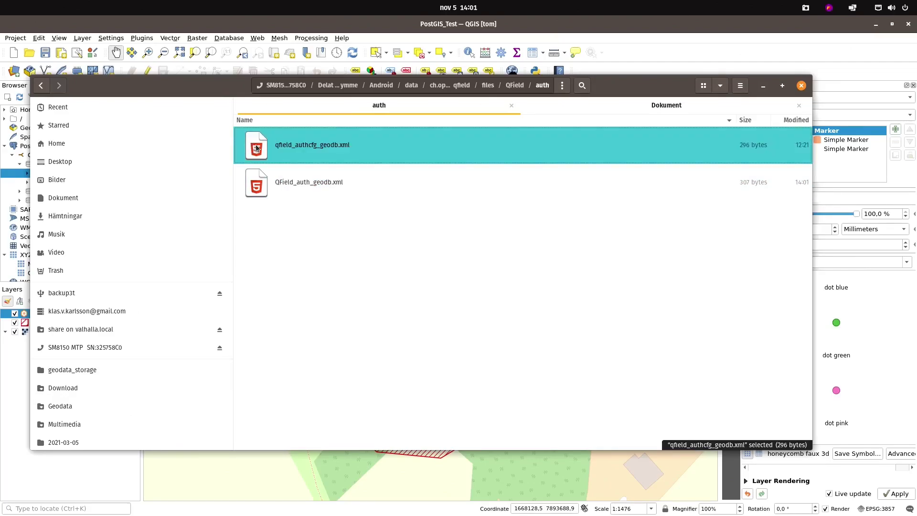
{"action": "key", "text": "shift+Delete"}
Confirm the permanent deletion of qfield_authcfg_geodb.xml
{"action": "left_click", "coordinate": [492, 291]}
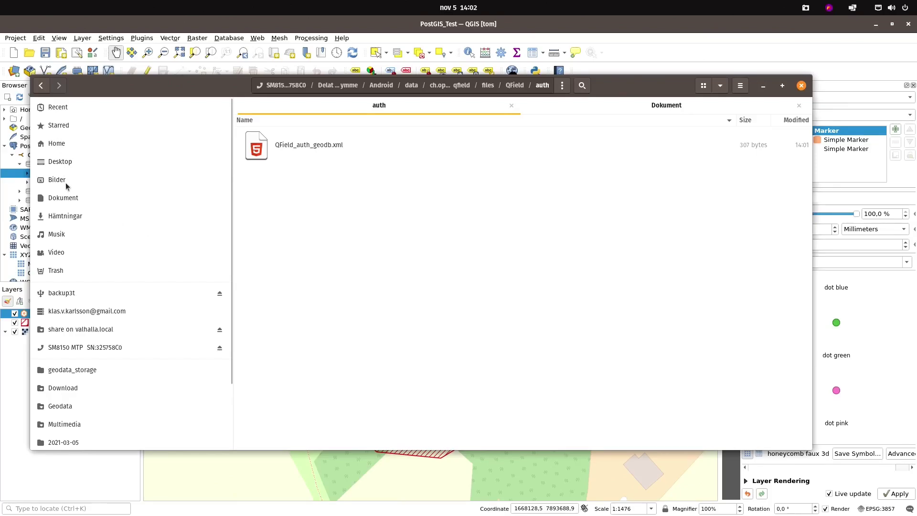
Open the computer's Dokument > QField > auth folder
{"action": "left_click", "coordinate": [68, 199]}
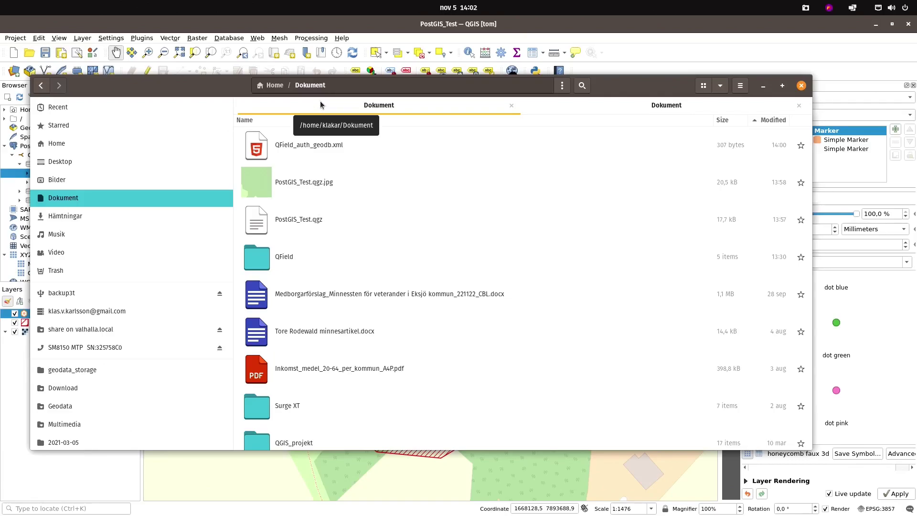
{"action": "left_click", "coordinate": [261, 262]}
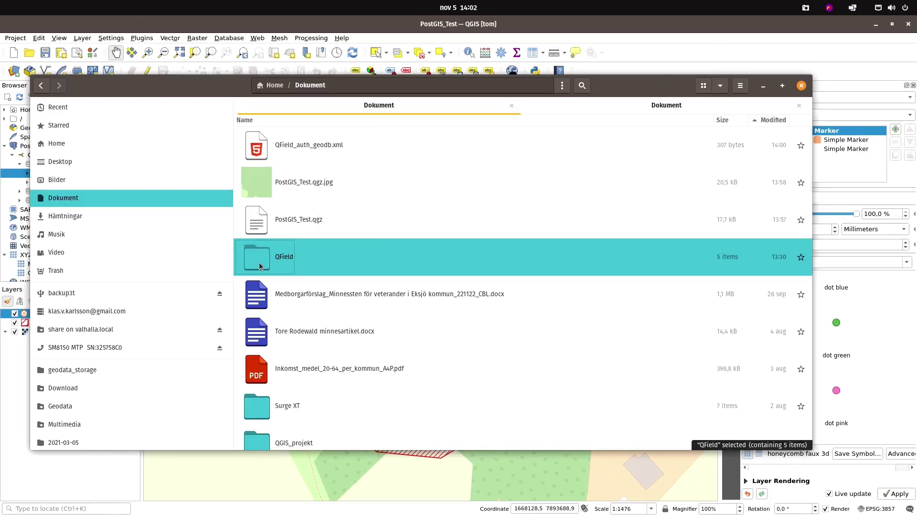
{"action": "double_click", "coordinate": [259, 262]}
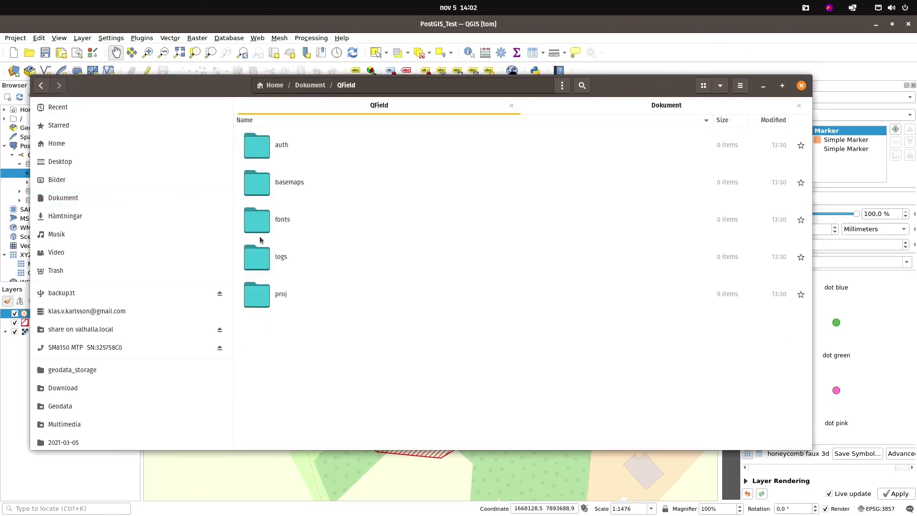
{"action": "double_click", "coordinate": [262, 148]}
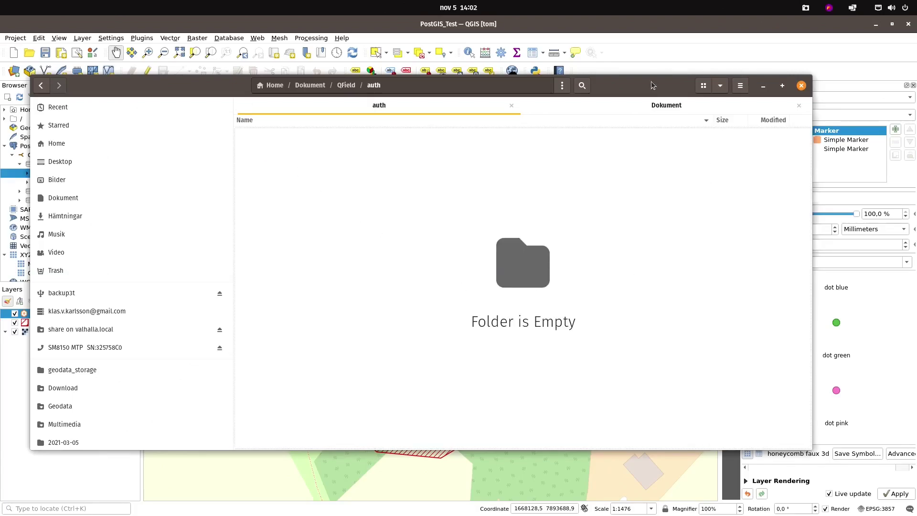
Copy QField_auth_geodb.xml from the Dokument tab and paste it into the auth folder
{"action": "left_click", "coordinate": [658, 106]}
{"action": "right_click", "coordinate": [300, 148]}
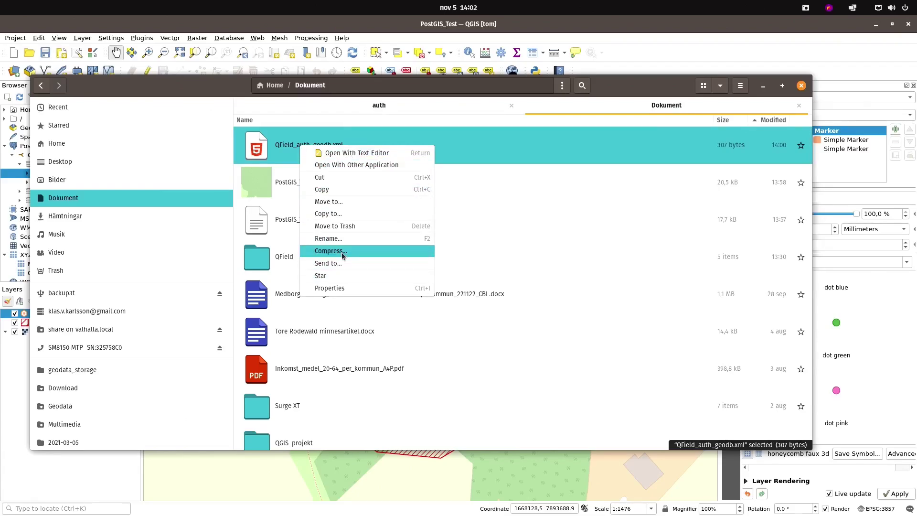
{"action": "left_click", "coordinate": [330, 189]}
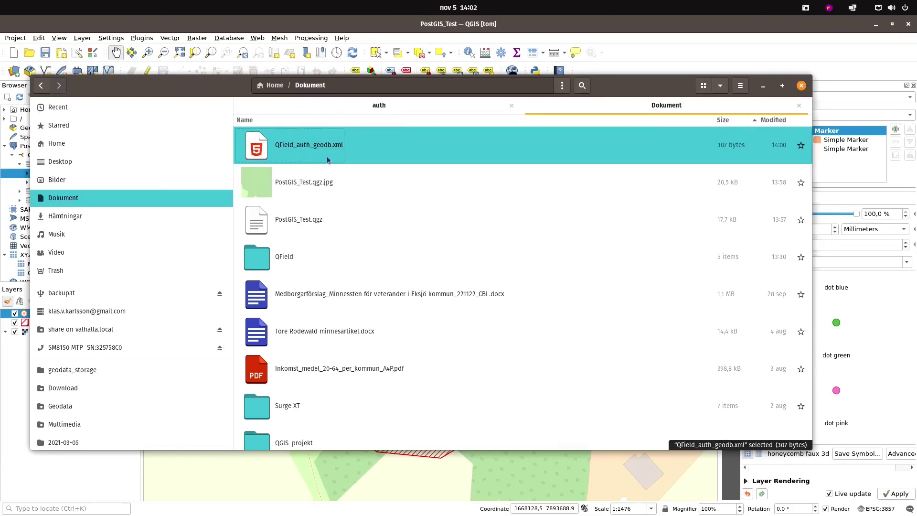
{"action": "left_click", "coordinate": [338, 107]}
{"action": "right_click", "coordinate": [348, 183]}
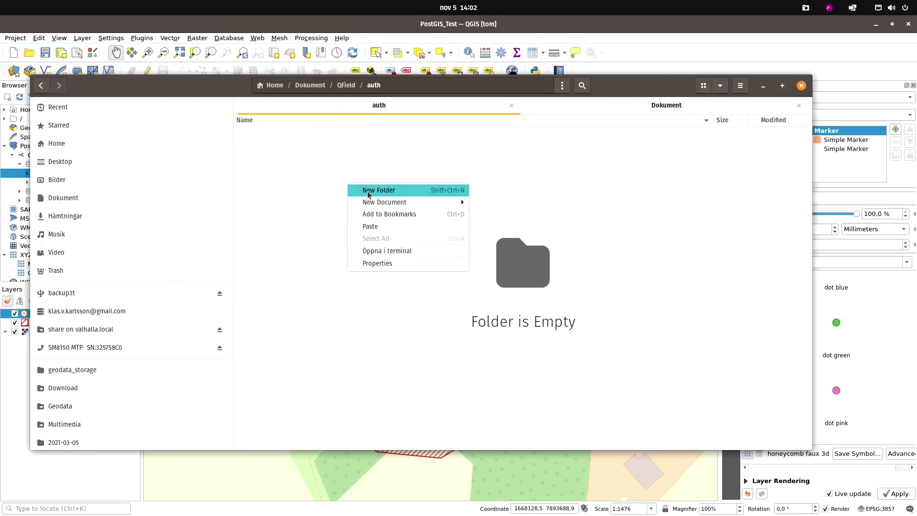
{"action": "left_click", "coordinate": [380, 227]}
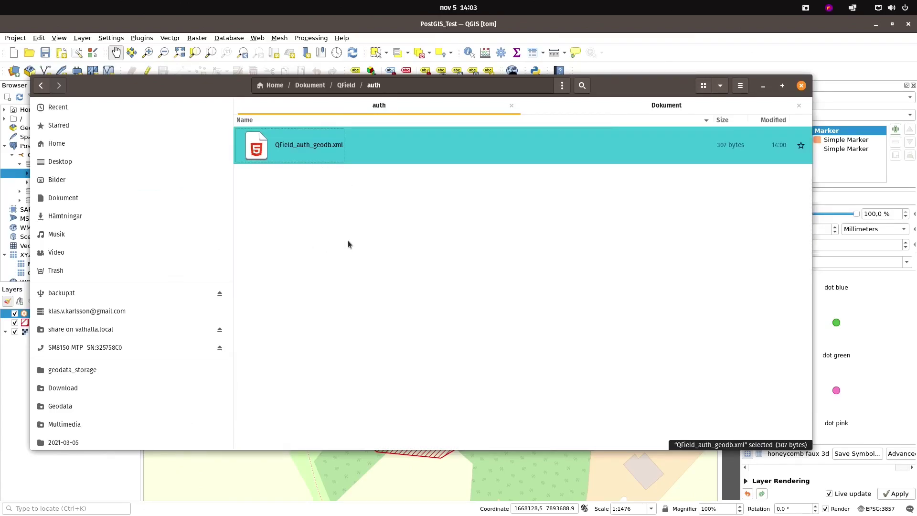
{"action": "left_click", "coordinate": [335, 273]}
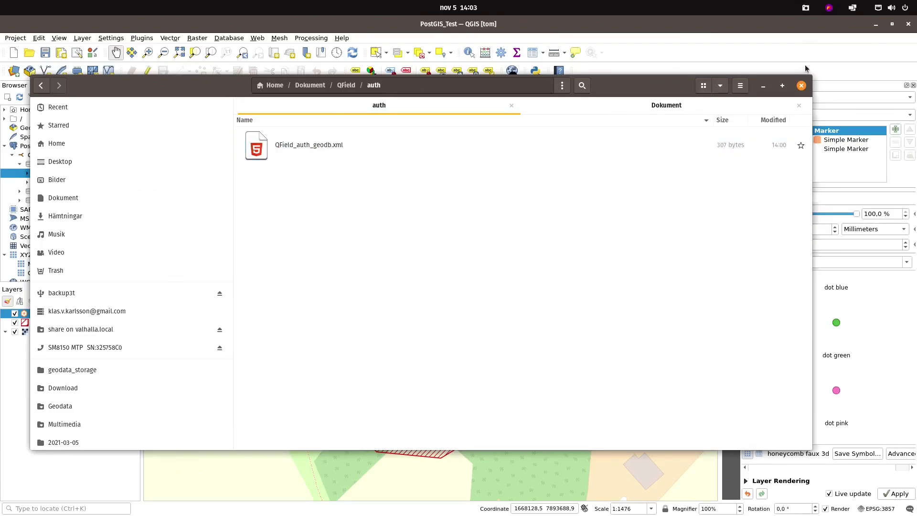
Close Files, launch QField and open the recent PostGIS_Test project, panning north of the features
{"action": "left_click", "coordinate": [801, 85]}
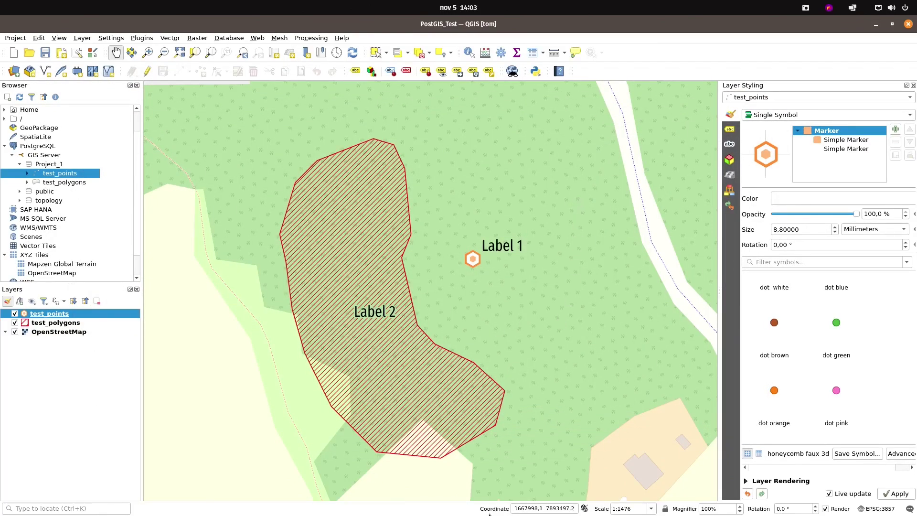
{"action": "mouse_move", "coordinate": [522, 503]}
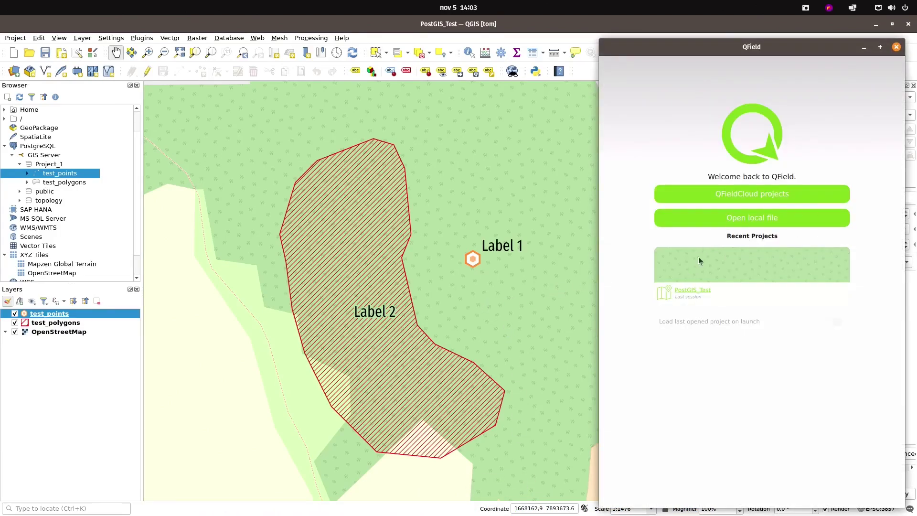
{"action": "left_click", "coordinate": [692, 291]}
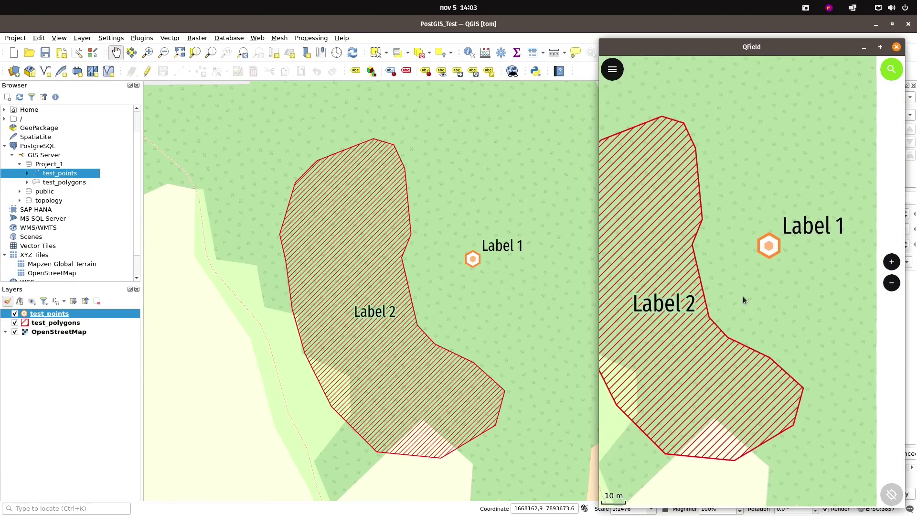
{"action": "scroll", "coordinate": [754, 281], "scroll_direction": "down", "scroll_amount": 2}
{"action": "left_click_drag", "start_coordinate": [754, 289], "coordinate": [756, 338]}
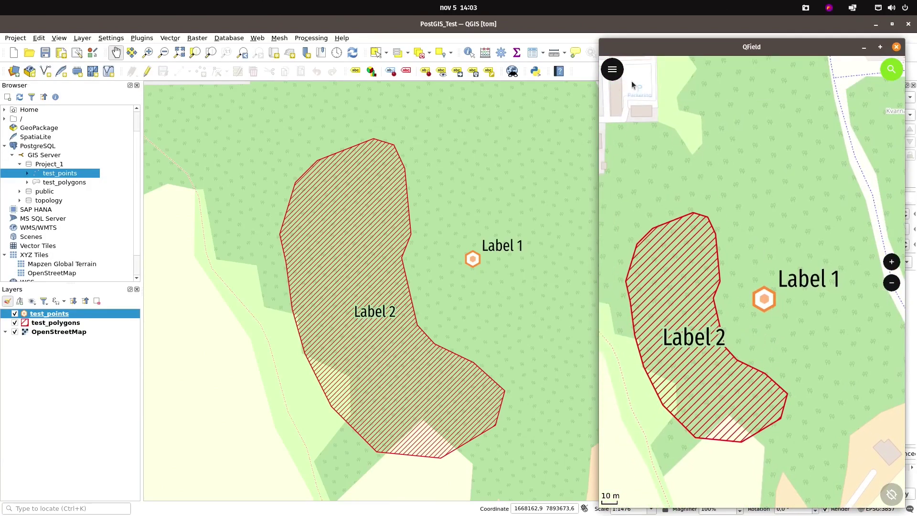
{"action": "left_click", "coordinate": [614, 71]}
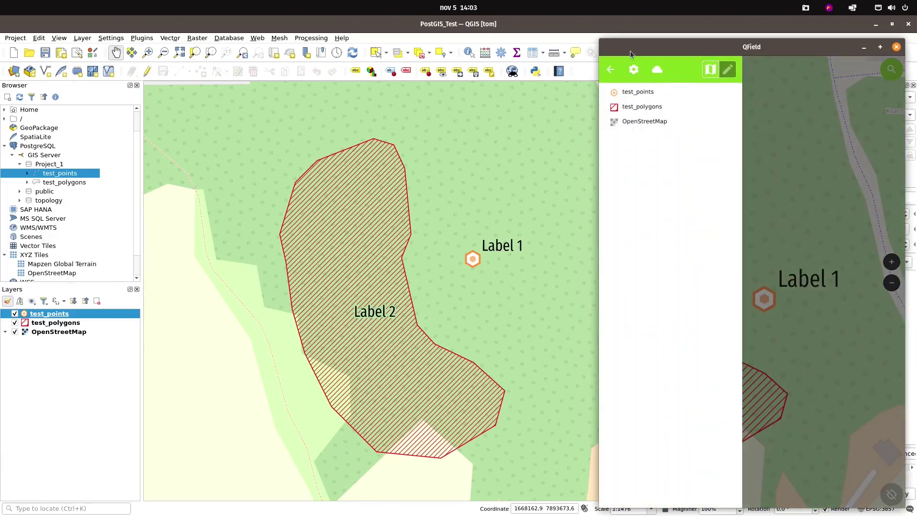
Enable editing on test_points and pan to open ground north-east of Label 1
{"action": "left_click", "coordinate": [722, 70]}
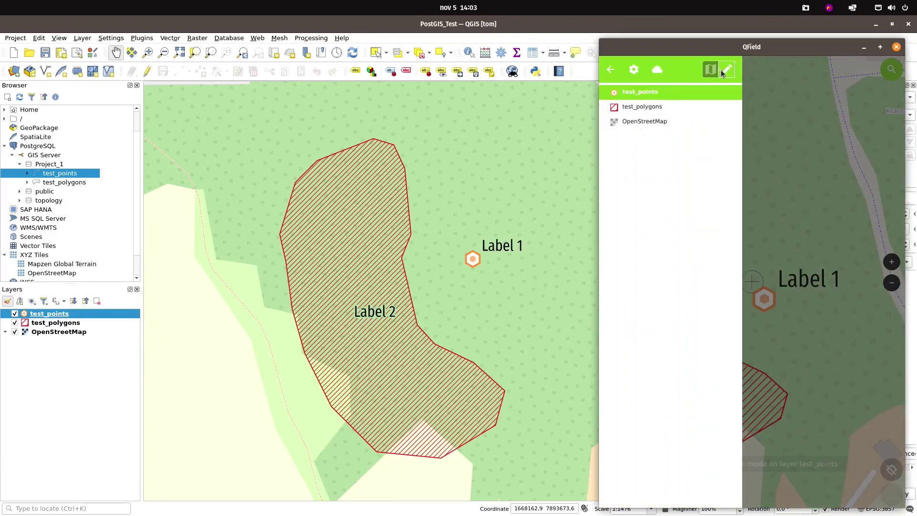
{"action": "left_click", "coordinate": [789, 216]}
{"action": "left_click_drag", "start_coordinate": [800, 380], "coordinate": [745, 437]}
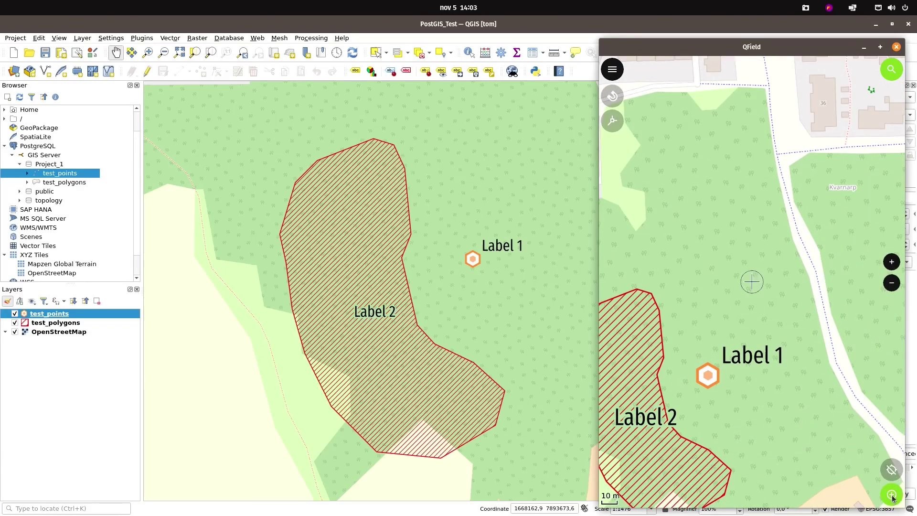
{"action": "left_click", "coordinate": [615, 73]}
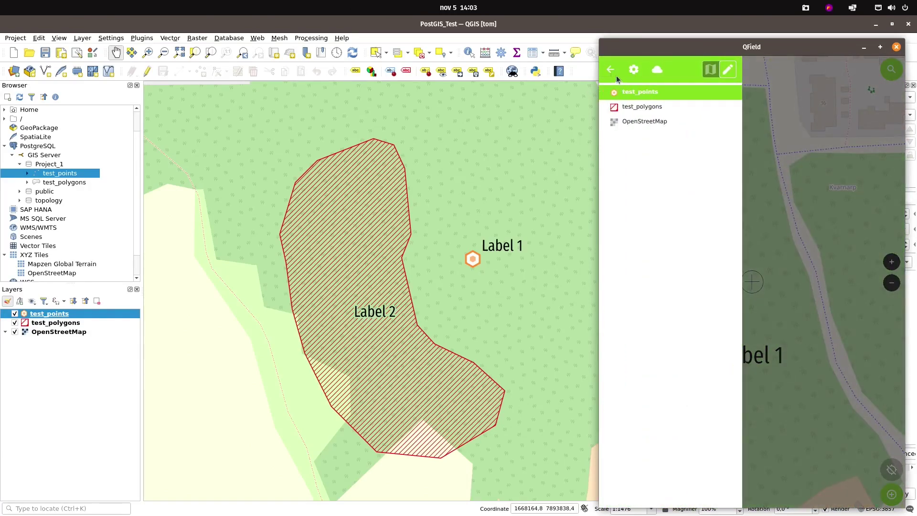
{"action": "left_click", "coordinate": [608, 70]}
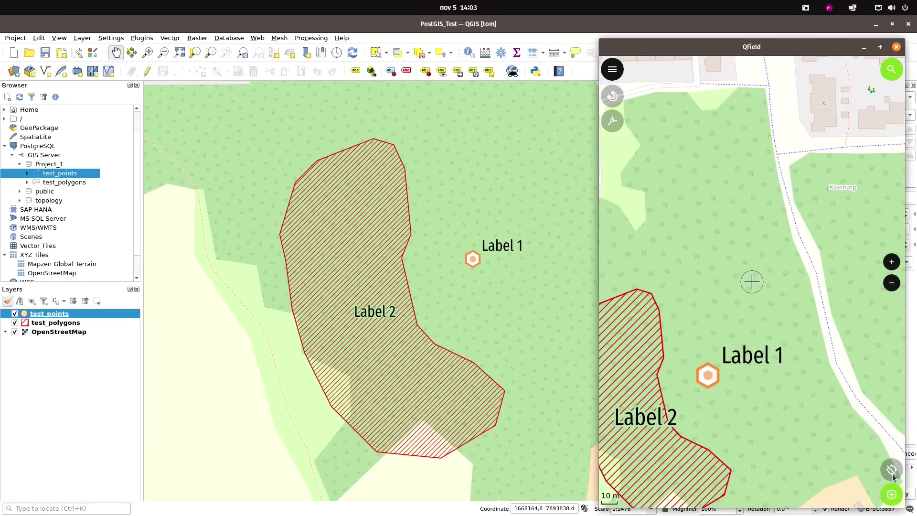
Add a point at the map centre labelled 'Label 4' and save it
{"action": "left_click", "coordinate": [896, 500]}
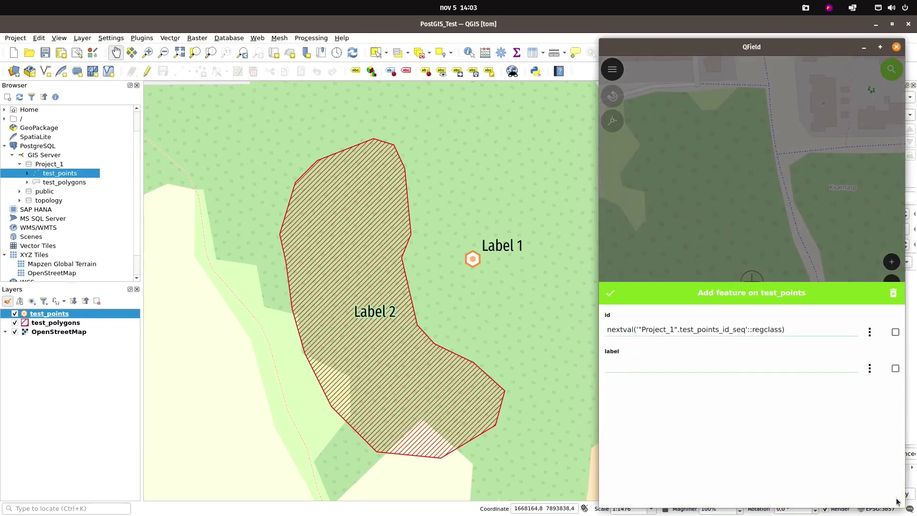
{"action": "left_click", "coordinate": [704, 364]}
{"action": "type", "text": "Label 4"}
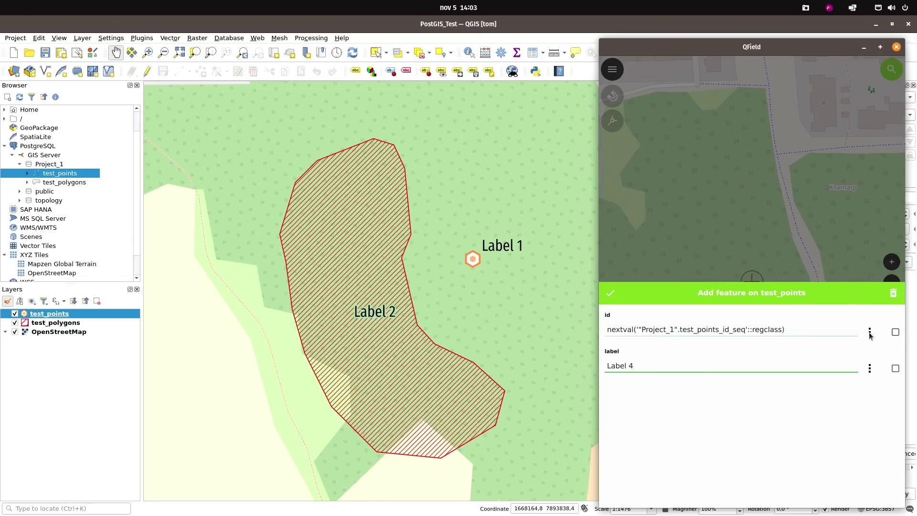
{"action": "left_click", "coordinate": [610, 293]}
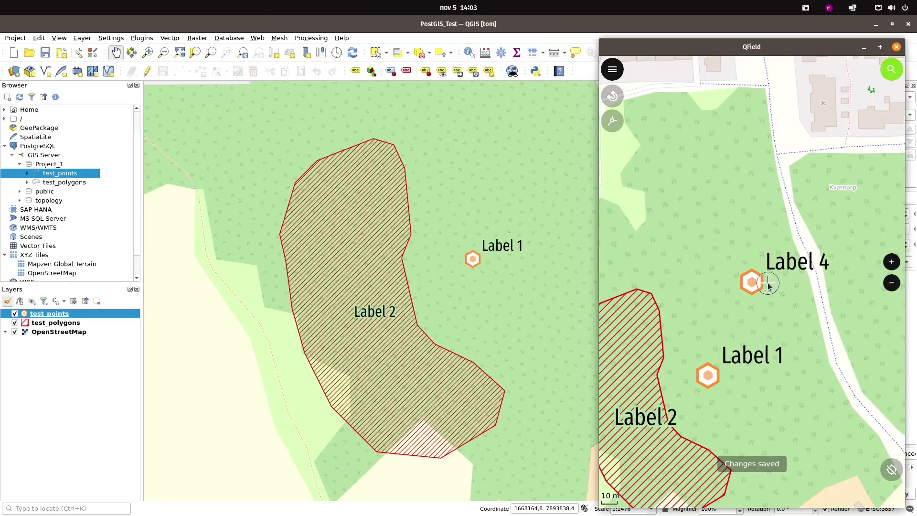
{"action": "left_click", "coordinate": [522, 23]}
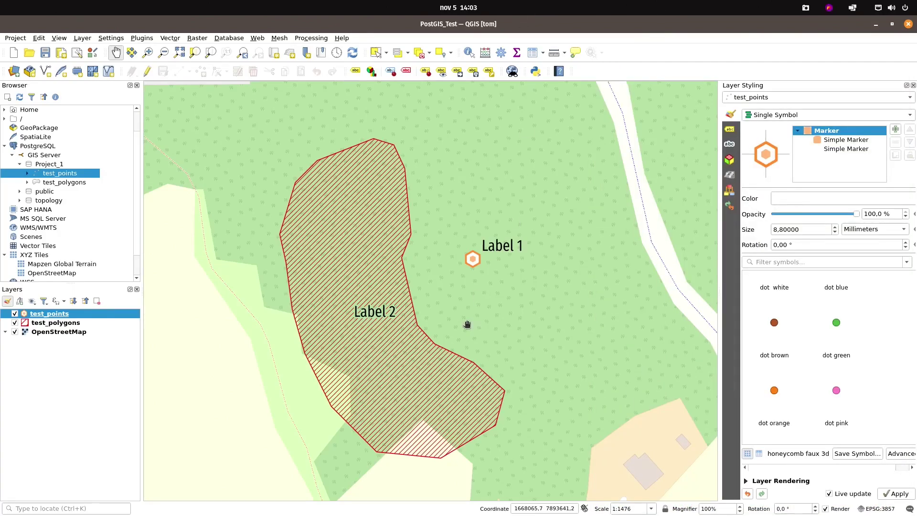
Refresh the QGIS map to show the Label 4 point and select the test_points layer
{"action": "left_click", "coordinate": [356, 56]}
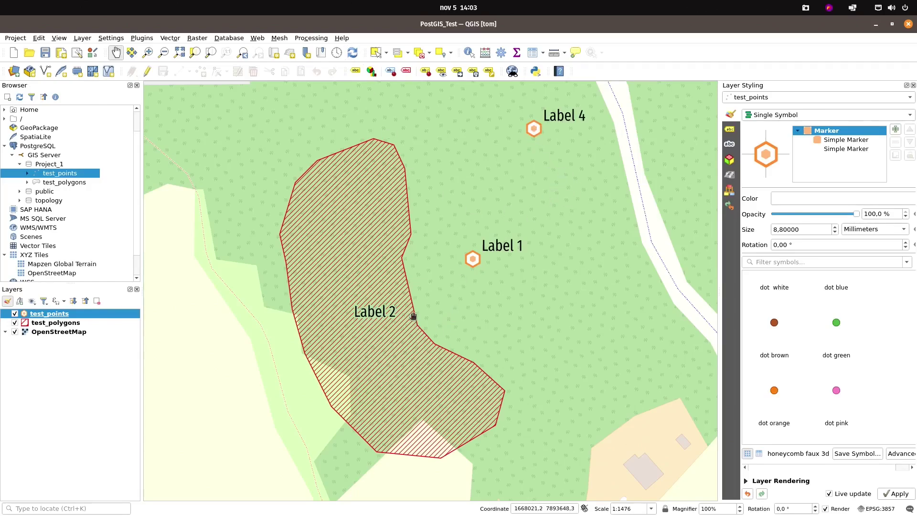
{"action": "left_click_drag", "start_coordinate": [399, 412], "coordinate": [379, 432]}
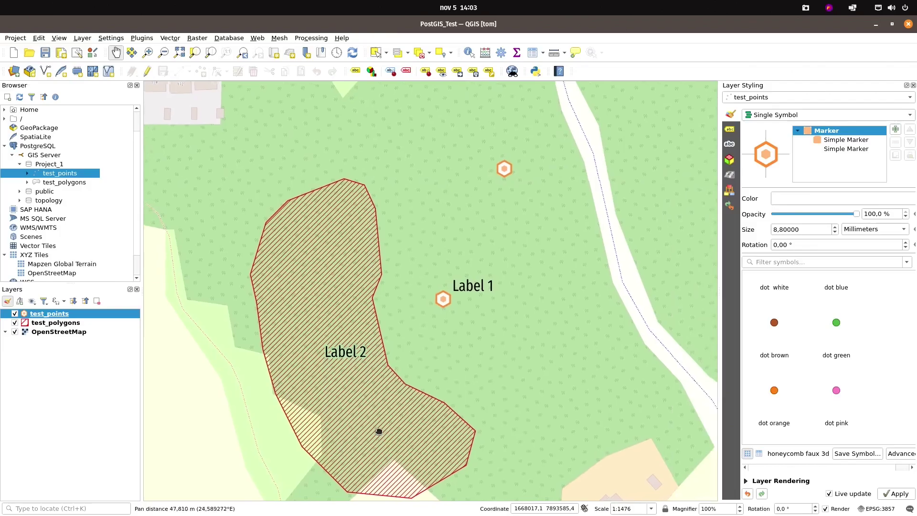
{"action": "left_click", "coordinate": [57, 323]}
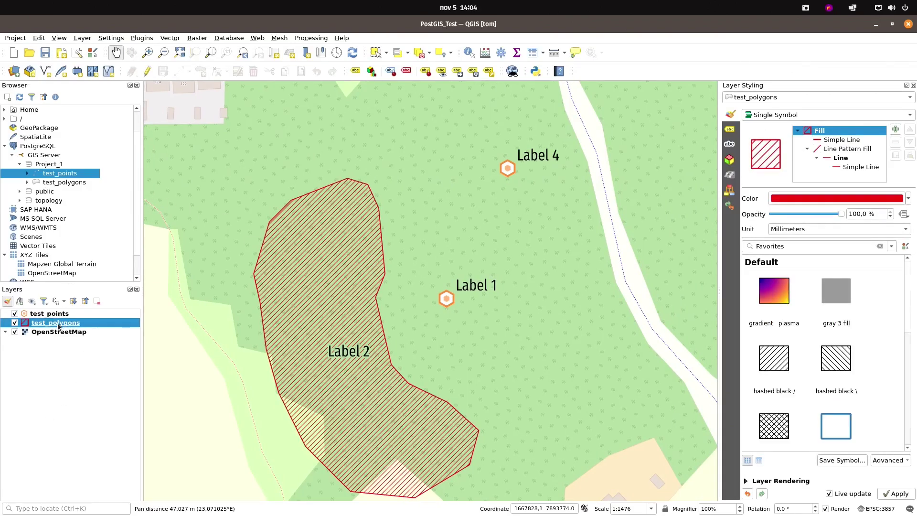
{"action": "left_click", "coordinate": [57, 314]}
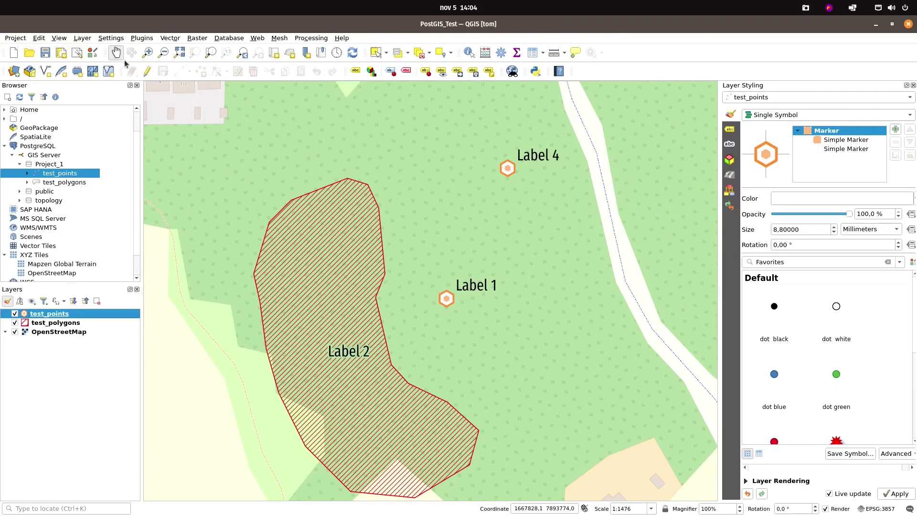
Digitize a test_points point east of Label 1 labelled 'Label 5'
{"action": "left_click", "coordinate": [146, 71]}
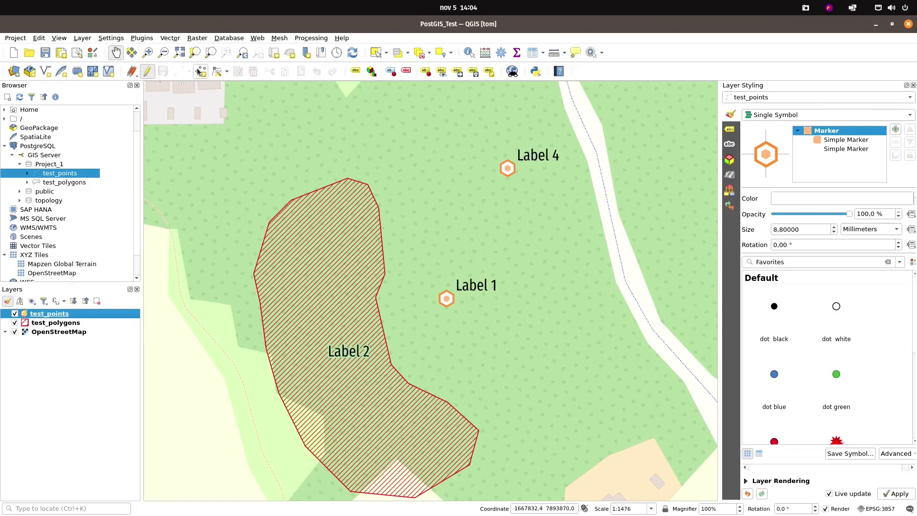
{"action": "left_click", "coordinate": [179, 71]}
{"action": "left_click", "coordinate": [571, 301]}
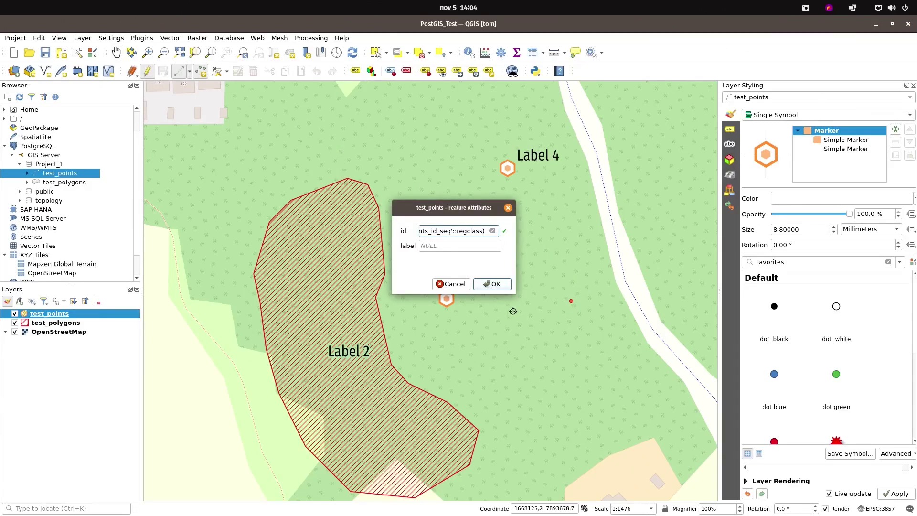
{"action": "left_click", "coordinate": [468, 242]}
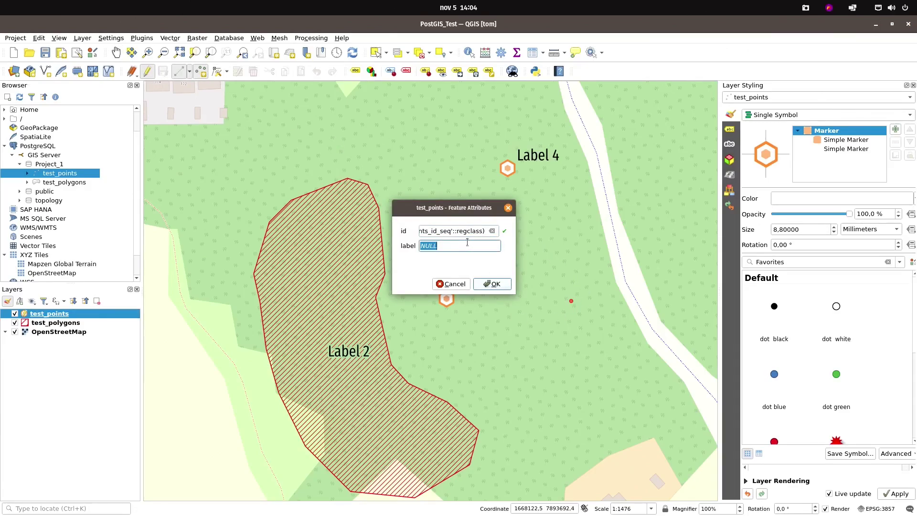
{"action": "type", "text": "Label 5"}
{"action": "key", "text": "Return"}
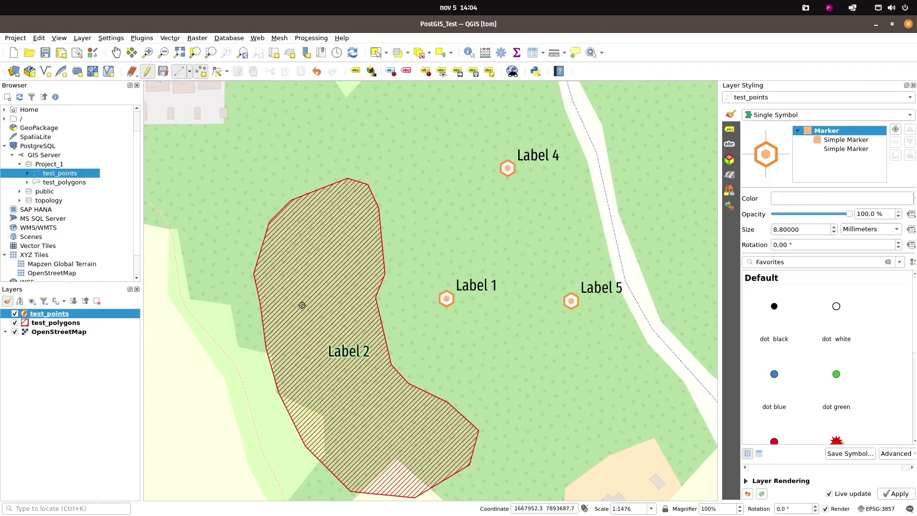
Edit test_polygons with the Vertex Tool, pulling a spike from Label 2 northeast toward Label 4
{"action": "left_click", "coordinate": [62, 323]}
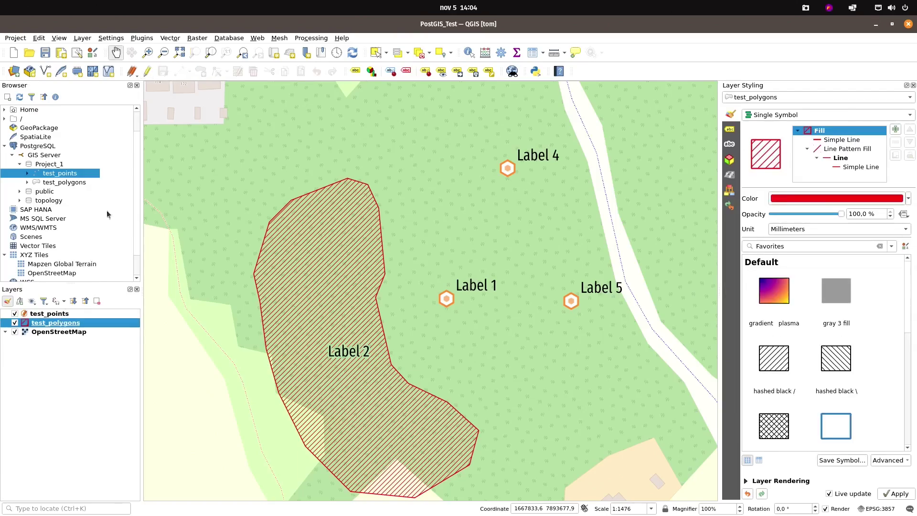
{"action": "left_click", "coordinate": [146, 71]}
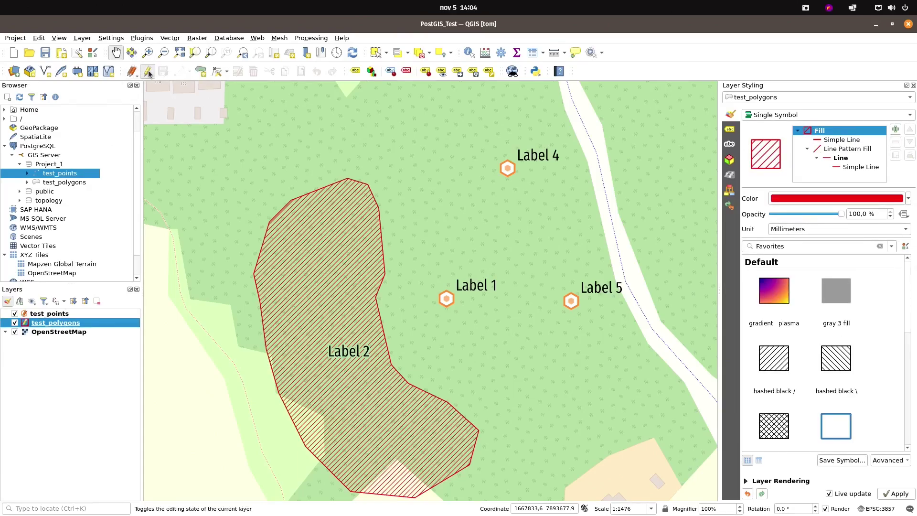
{"action": "left_click", "coordinate": [214, 73]}
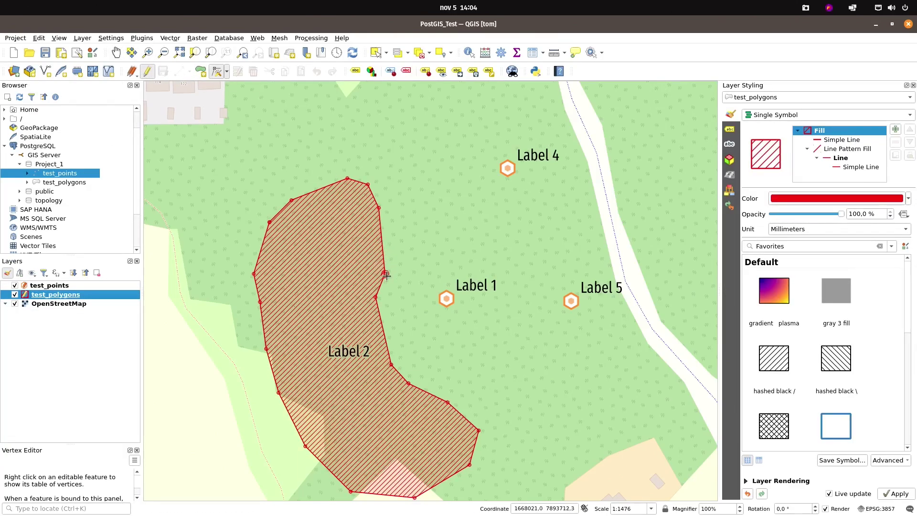
{"action": "left_click", "coordinate": [382, 240]}
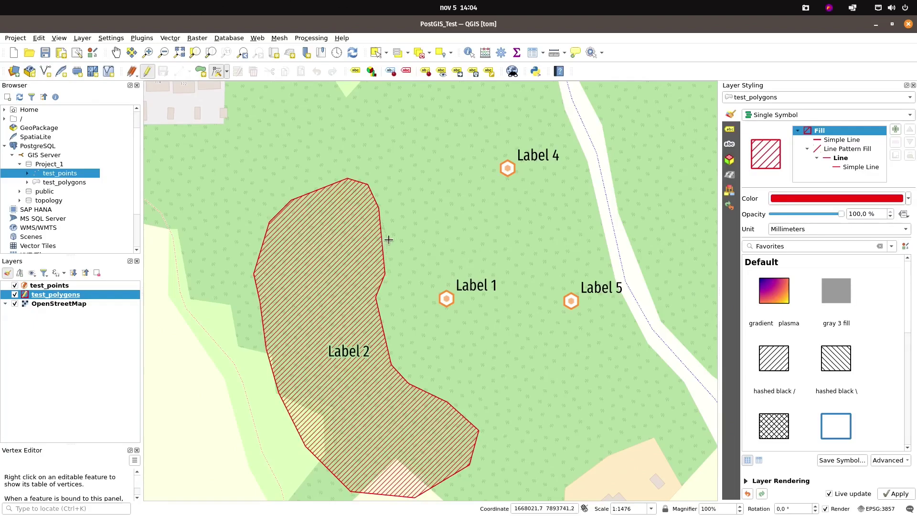
{"action": "left_click", "coordinate": [442, 259]}
{"action": "left_click", "coordinate": [410, 235]}
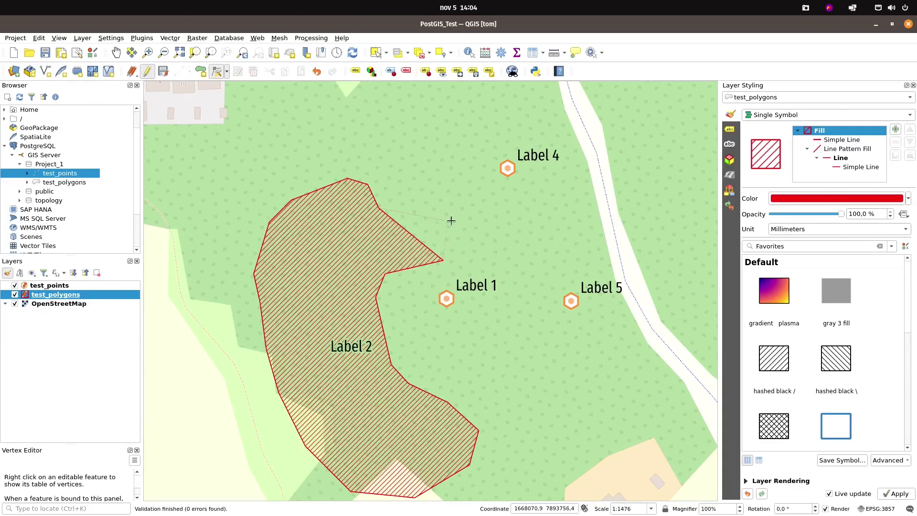
{"action": "left_click", "coordinate": [473, 232]}
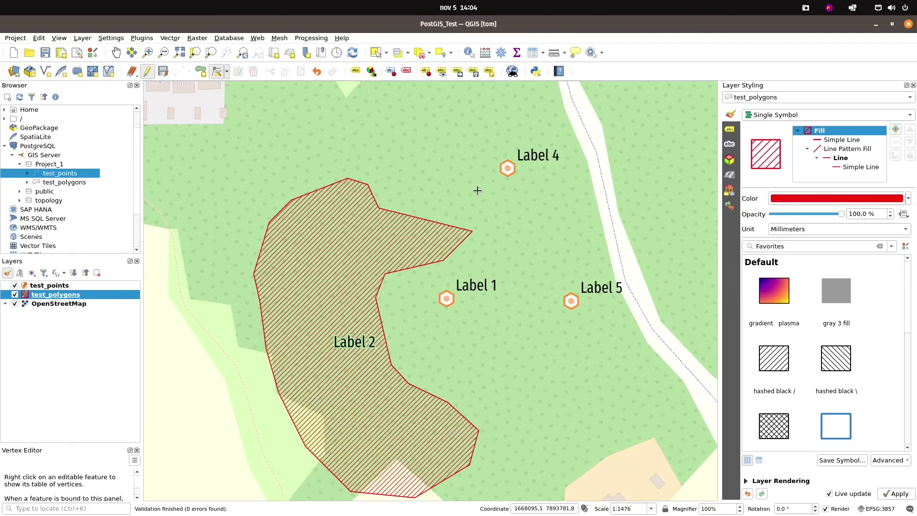
Widen the new lobe northward and bulge the polygon's top edge upward
{"action": "left_click", "coordinate": [425, 219]}
{"action": "left_click", "coordinate": [459, 196]}
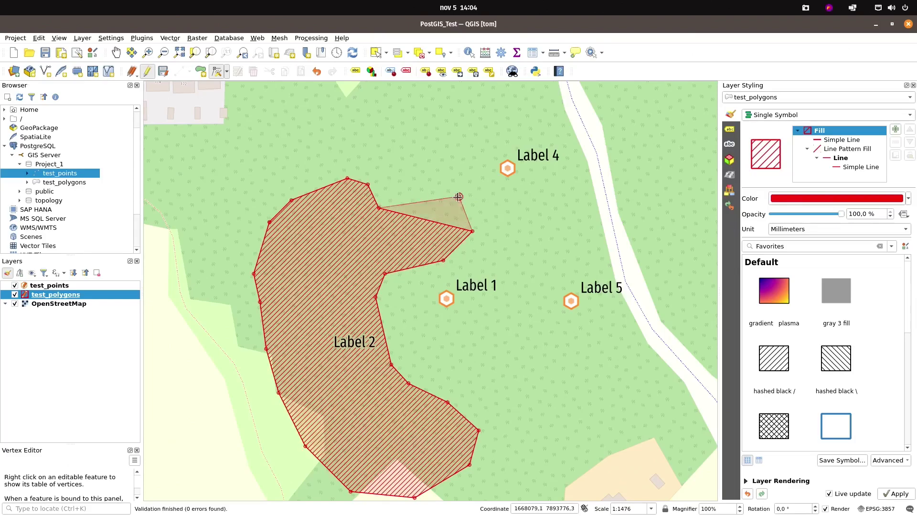
{"action": "left_click", "coordinate": [419, 203]}
{"action": "left_click", "coordinate": [416, 190]}
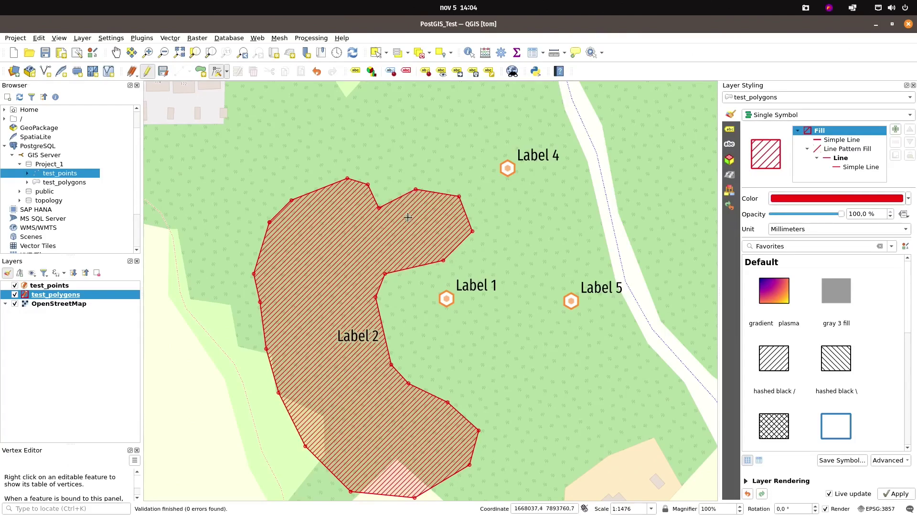
Save the polygon edits and end editing on all layers
{"action": "left_click", "coordinate": [163, 71]}
{"action": "left_click", "coordinate": [49, 286]}
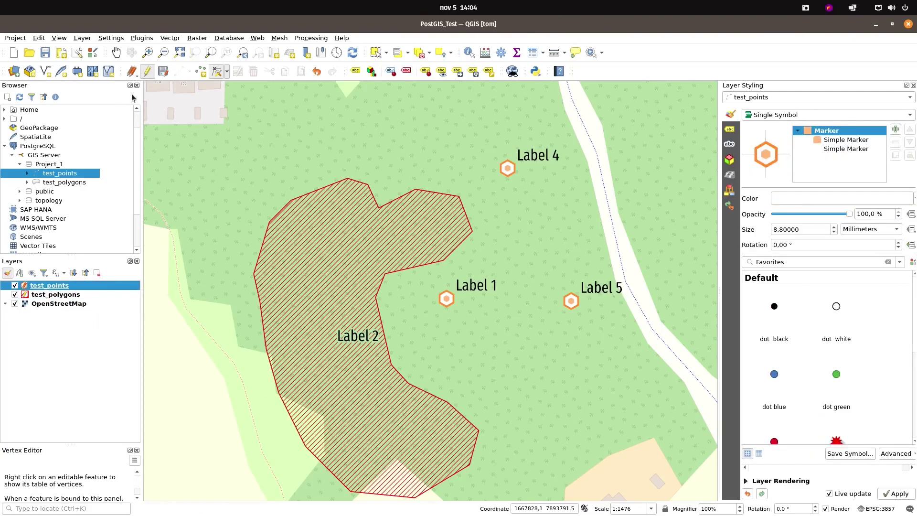
{"action": "left_click", "coordinate": [162, 72]}
{"action": "left_click", "coordinate": [132, 72]}
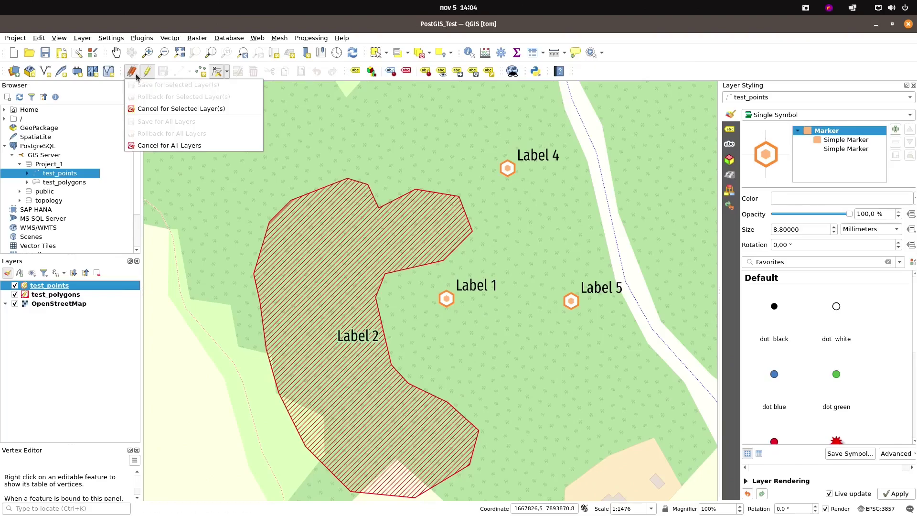
{"action": "left_click", "coordinate": [155, 146]}
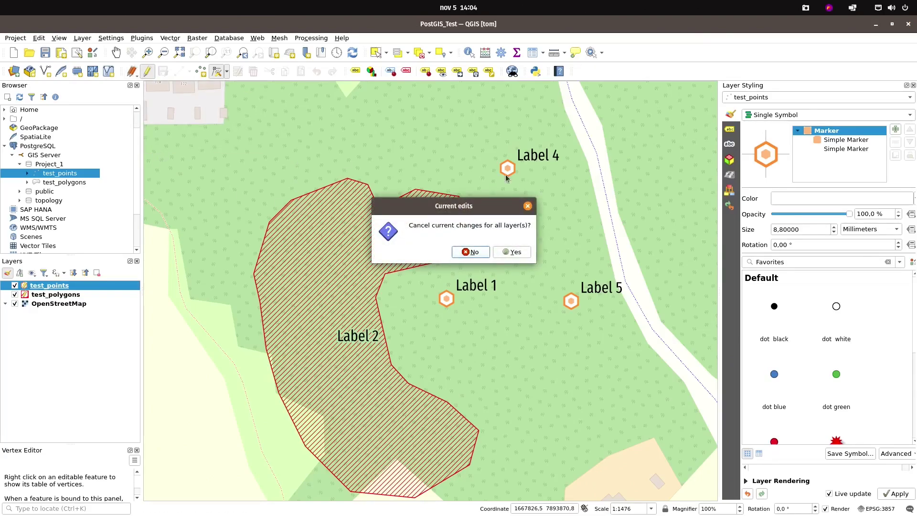
{"action": "left_click", "coordinate": [521, 254]}
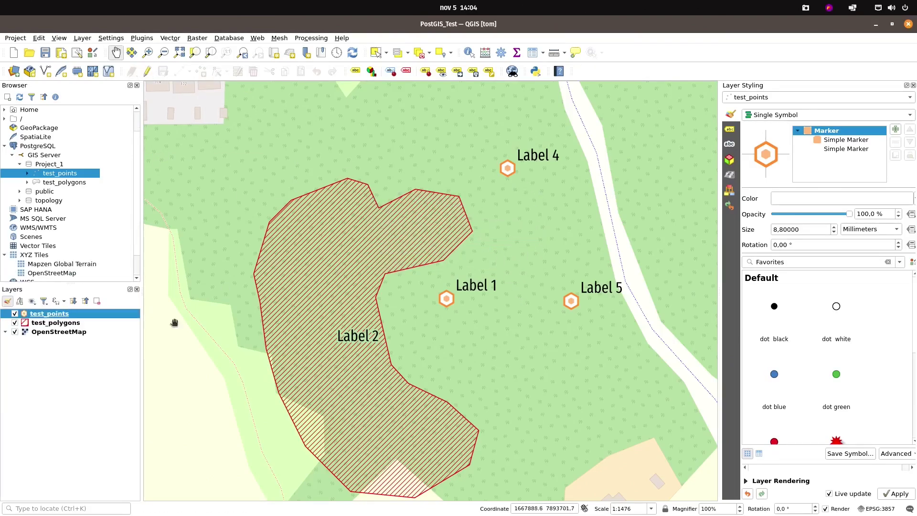
{"action": "left_click", "coordinate": [452, 351]}
Pan the QGIS and QField maps and check the QField layer list to see Label 5 and the reshaped polygon
{"action": "left_click_drag", "start_coordinate": [453, 351], "coordinate": [412, 338]}
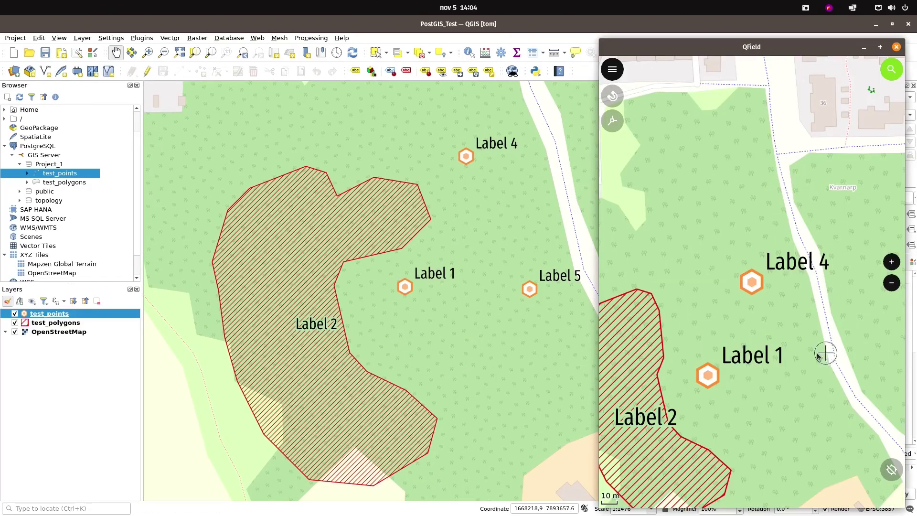
{"action": "left_click_drag", "start_coordinate": [778, 342], "coordinate": [764, 328]}
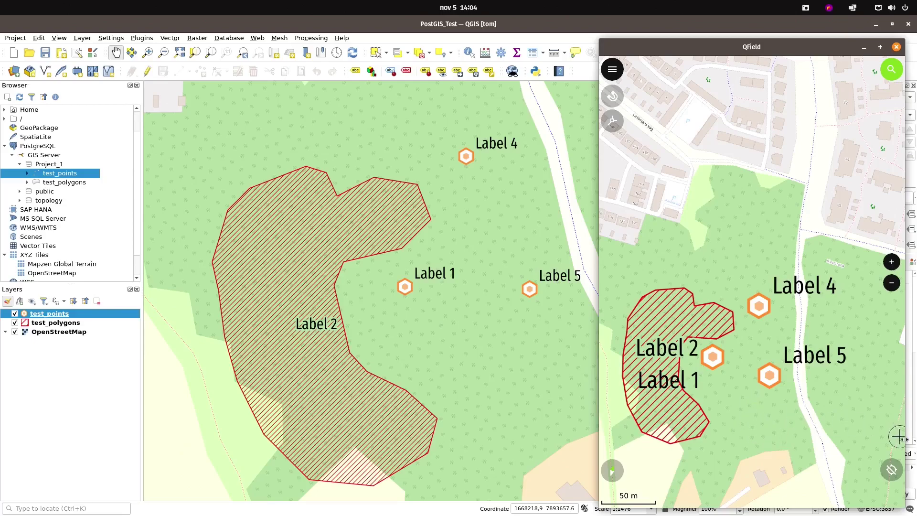
{"action": "left_click", "coordinate": [613, 68]}
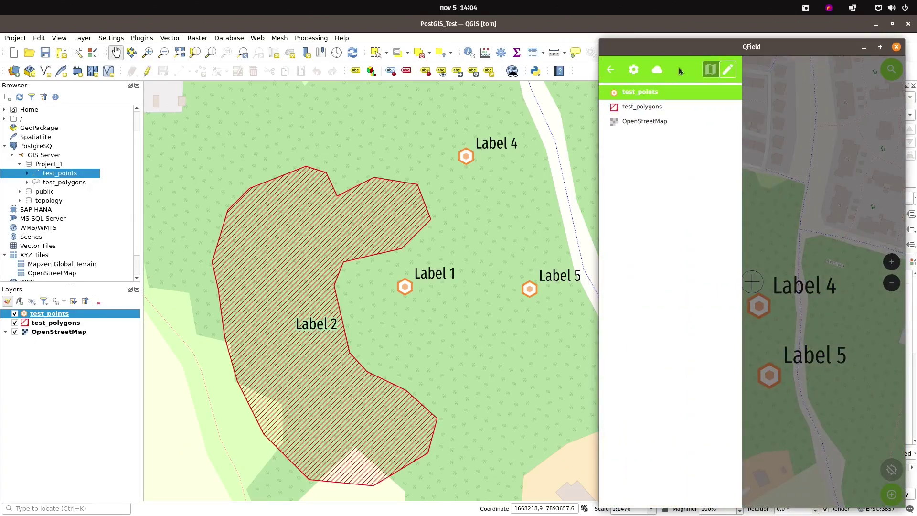
{"action": "left_click", "coordinate": [611, 70]}
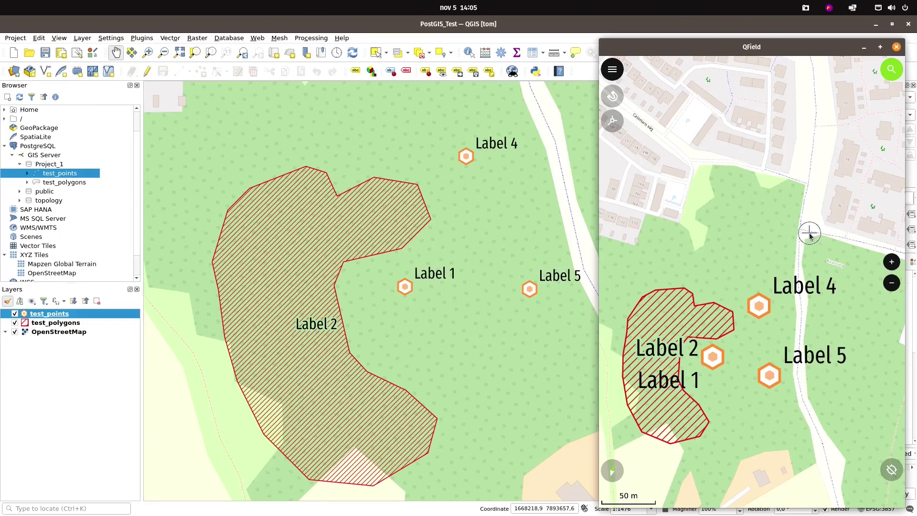
{"action": "mouse_move", "coordinate": [727, 49]}
{"action": "left_mouse_down"}
{"action": "mouse_move", "coordinate": [716, 50]}
{"action": "mouse_move", "coordinate": [729, 37]}
{"action": "left_mouse_up"}
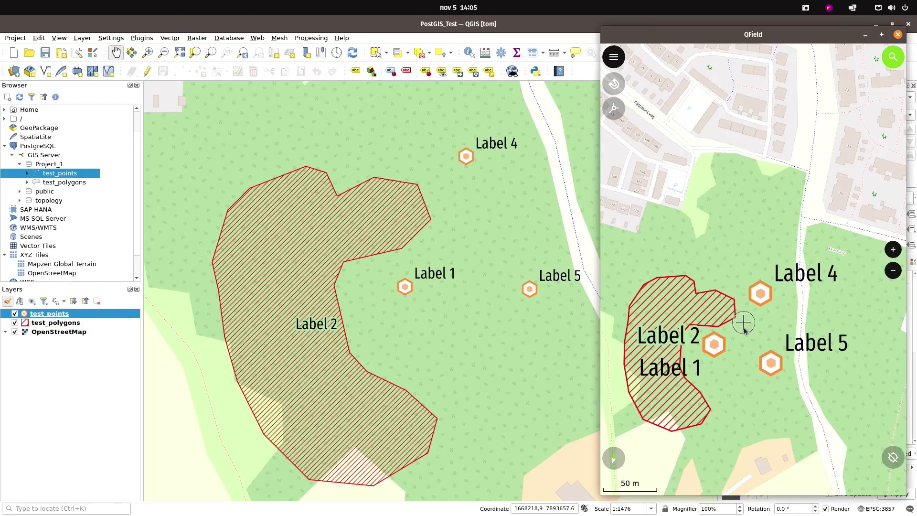
{"action": "scroll", "coordinate": [746, 349], "scroll_direction": "down", "scroll_amount": 2}
{"action": "left_click_drag", "start_coordinate": [750, 358], "coordinate": [775, 353]}
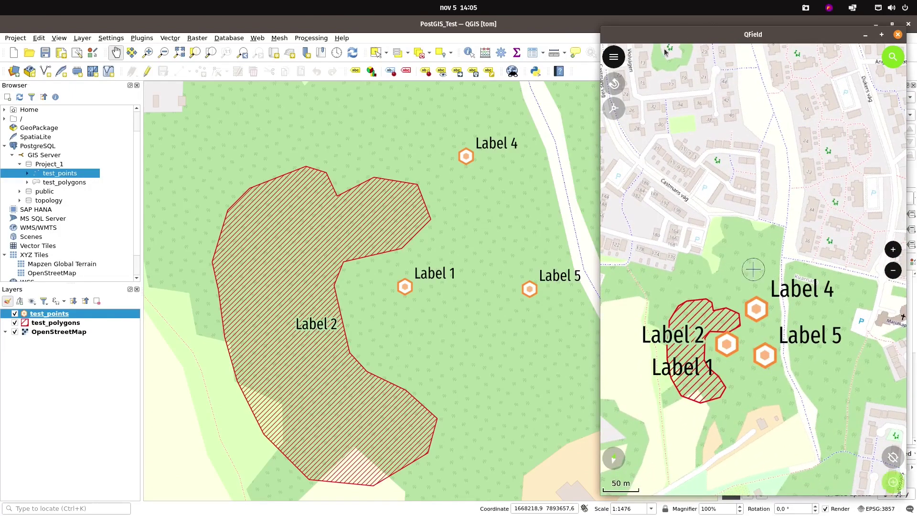